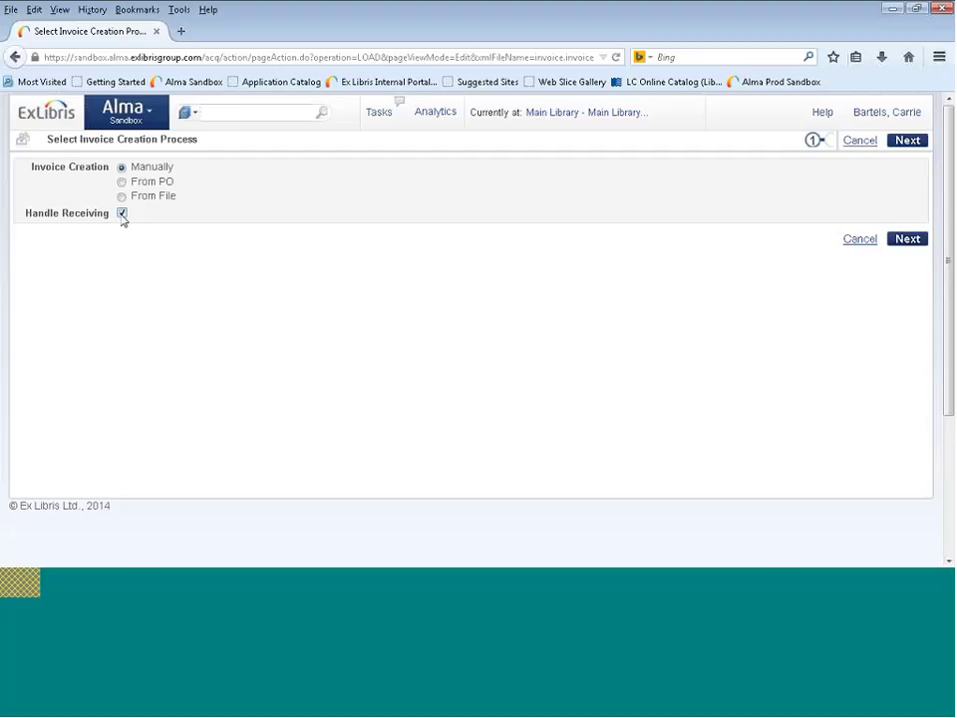
# Step: Continue with manual invoice creation and enter INV-7609 as the invoice number
pyautogui.click(122, 214)
pyautogui.click(906, 241)
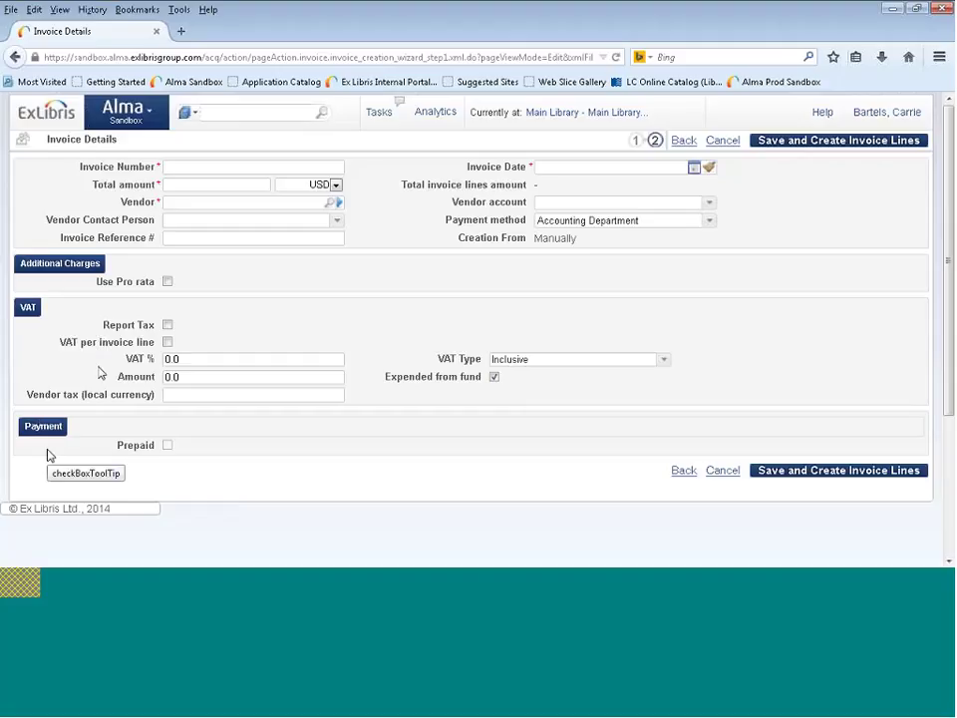
pyautogui.click(185, 167)
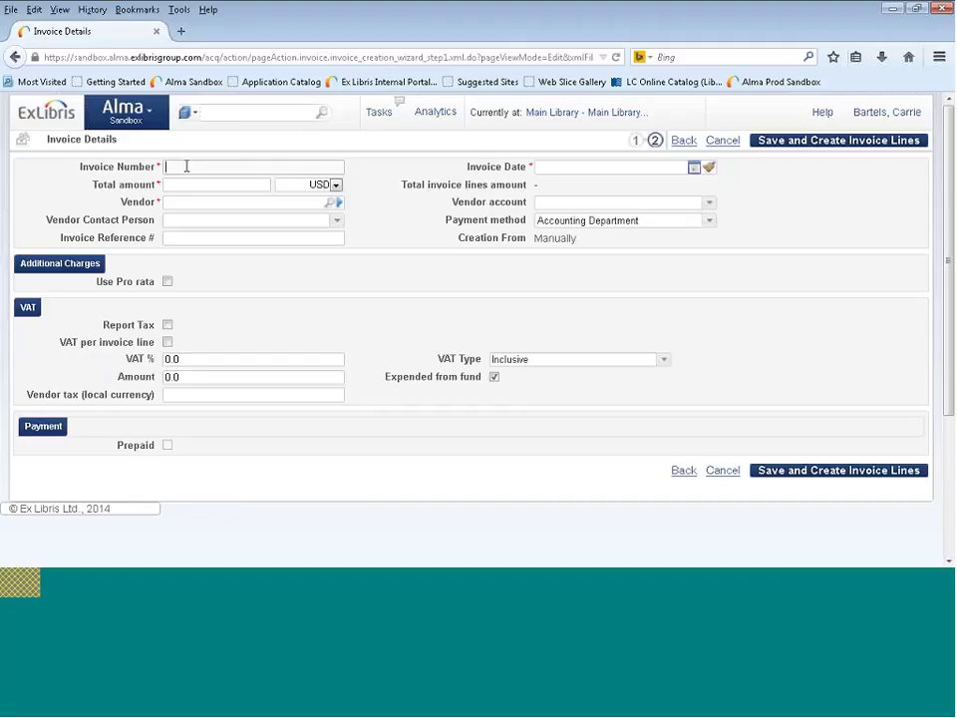
pyautogui.write('INV')
pyautogui.write('-')
pyautogui.write('2')
pyautogui.write('609')
# Step: Set the invoice date to 11/10/2014 and the total amount to 15.00 USD
pyautogui.click(694, 166)
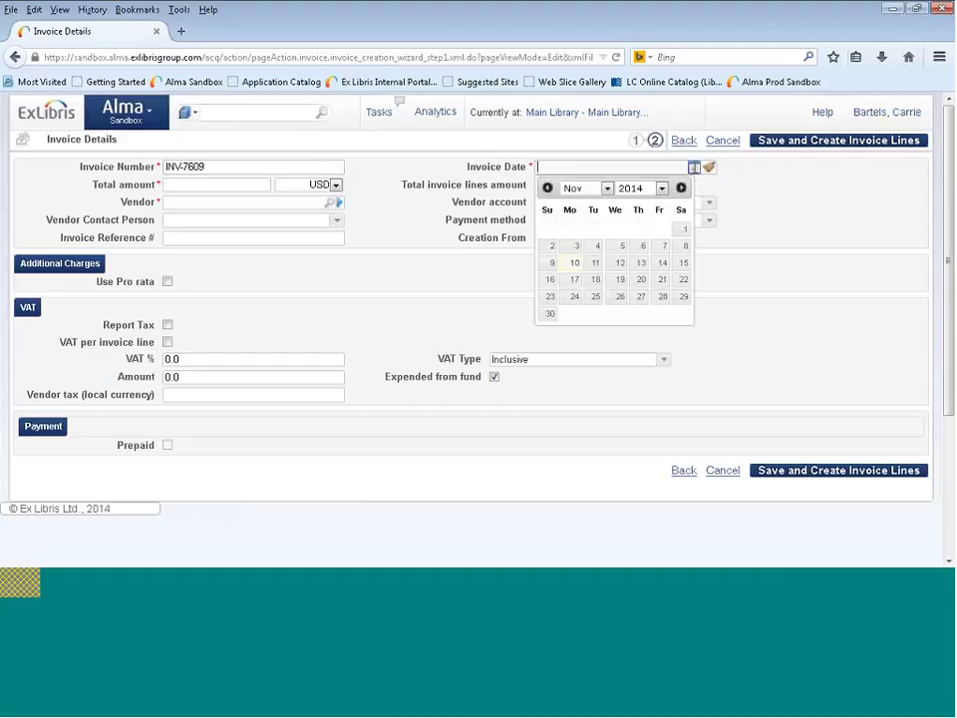
pyautogui.click(576, 264)
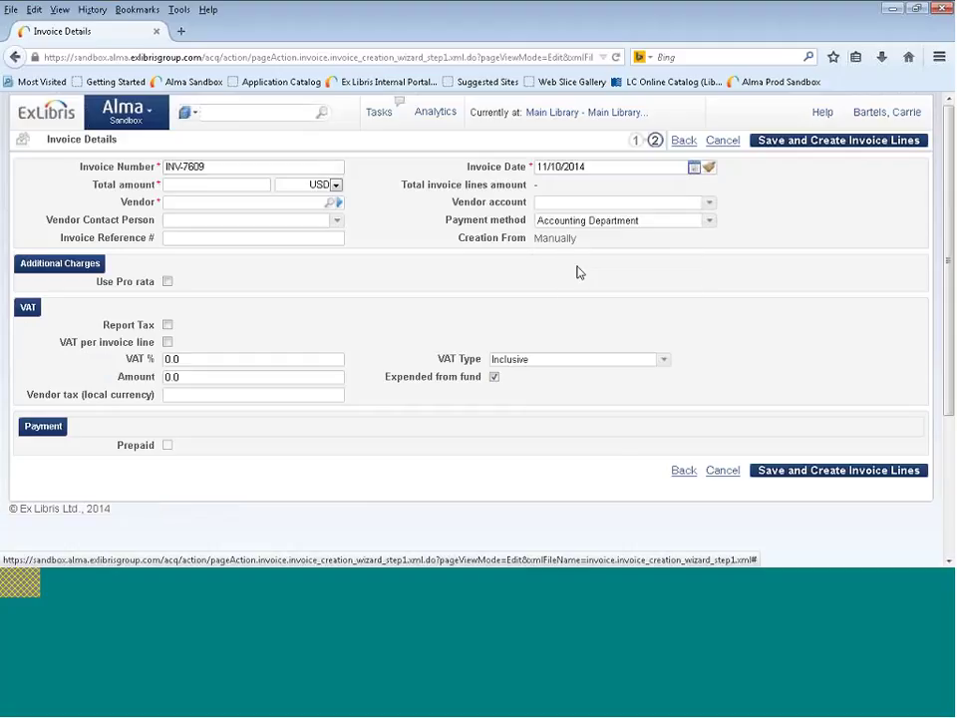
pyautogui.click(235, 189)
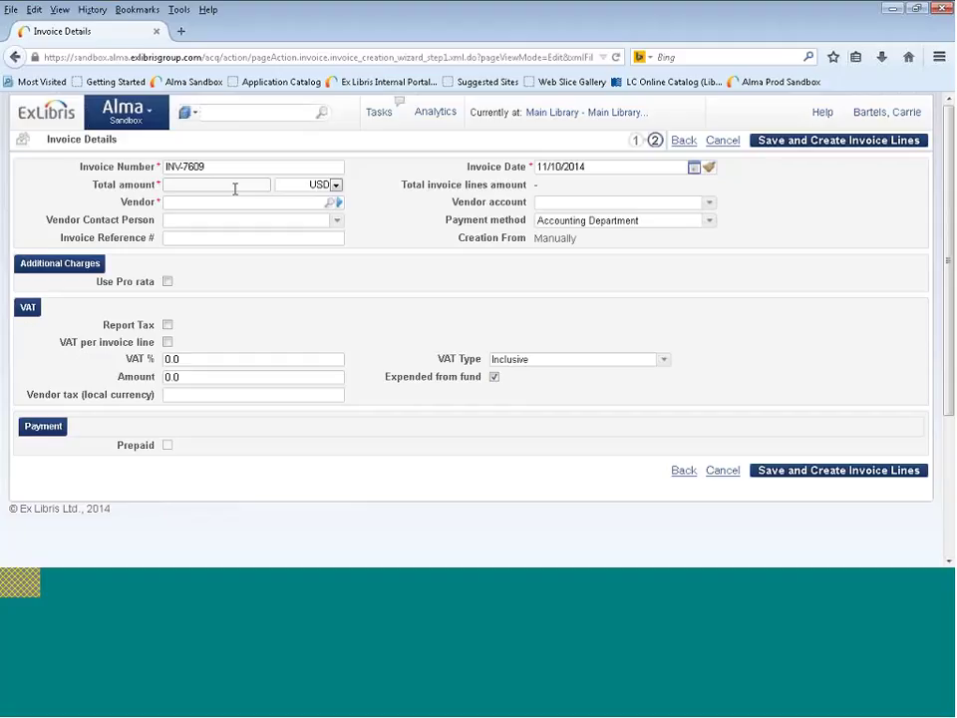
pyautogui.write('15')
pyautogui.press('Tab')
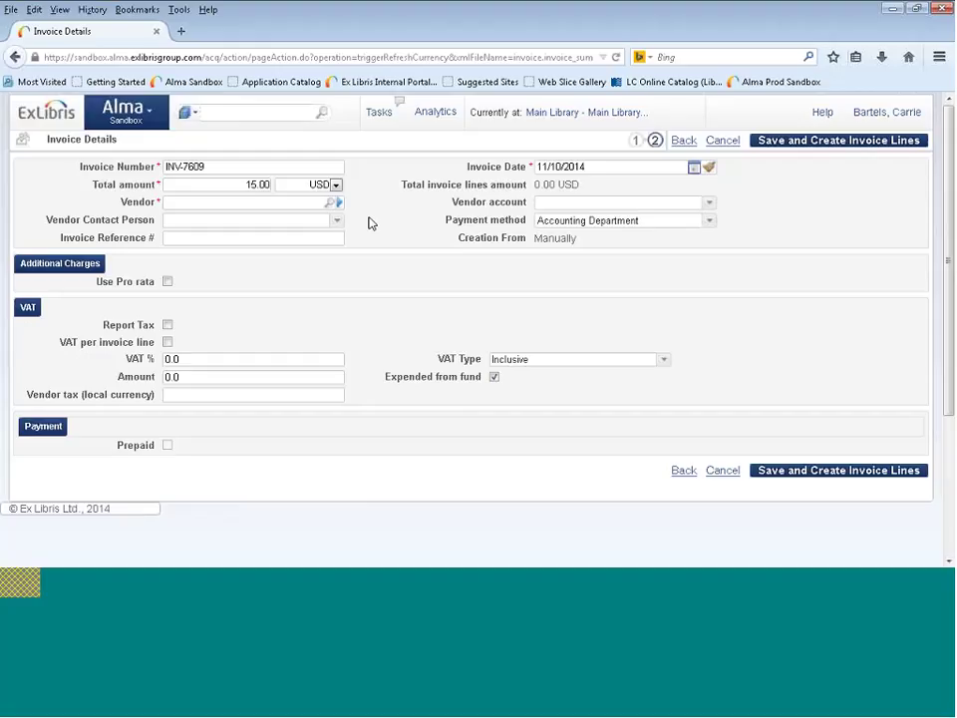
# Step: Assign the vendor BAKER to the invoice and choose its Firm Order vendor account
pyautogui.click(296, 206)
pyautogui.write('baker')
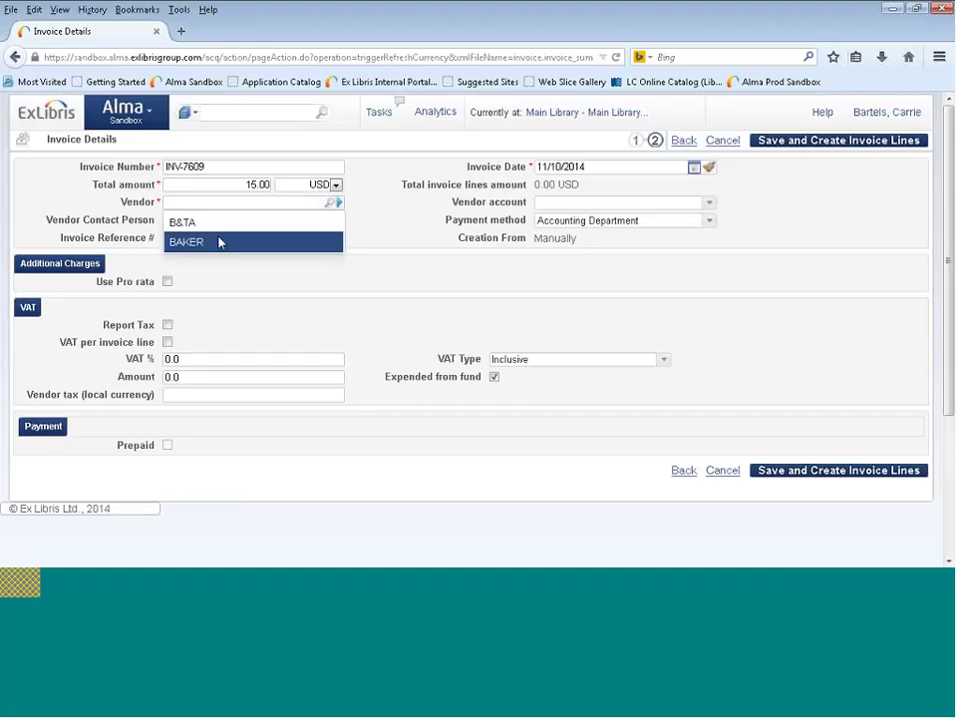
pyautogui.click(220, 243)
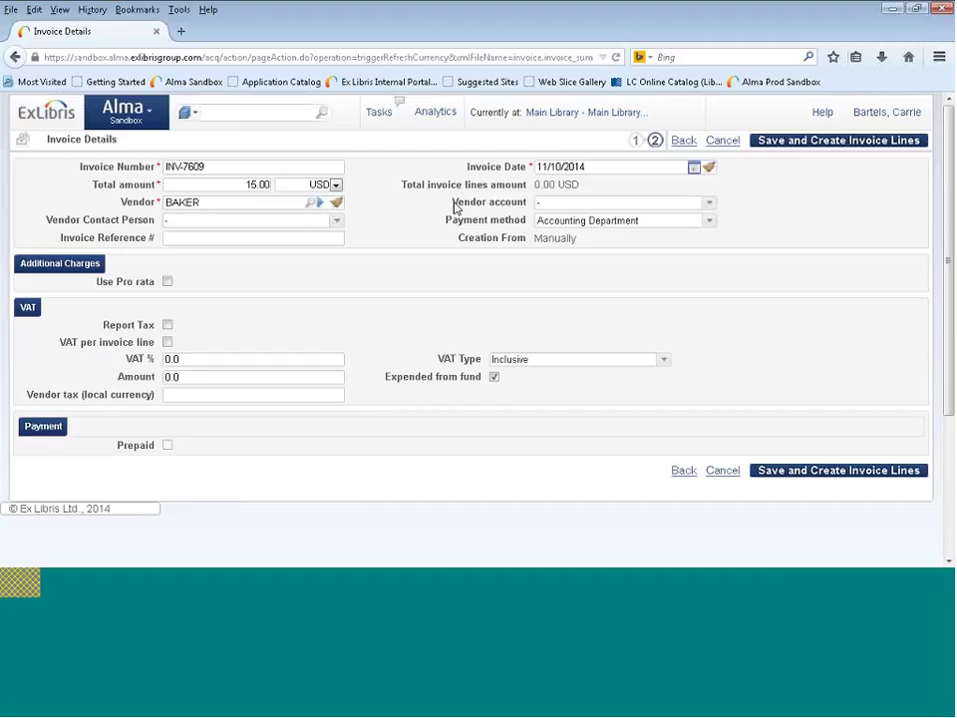
pyautogui.click(709, 203)
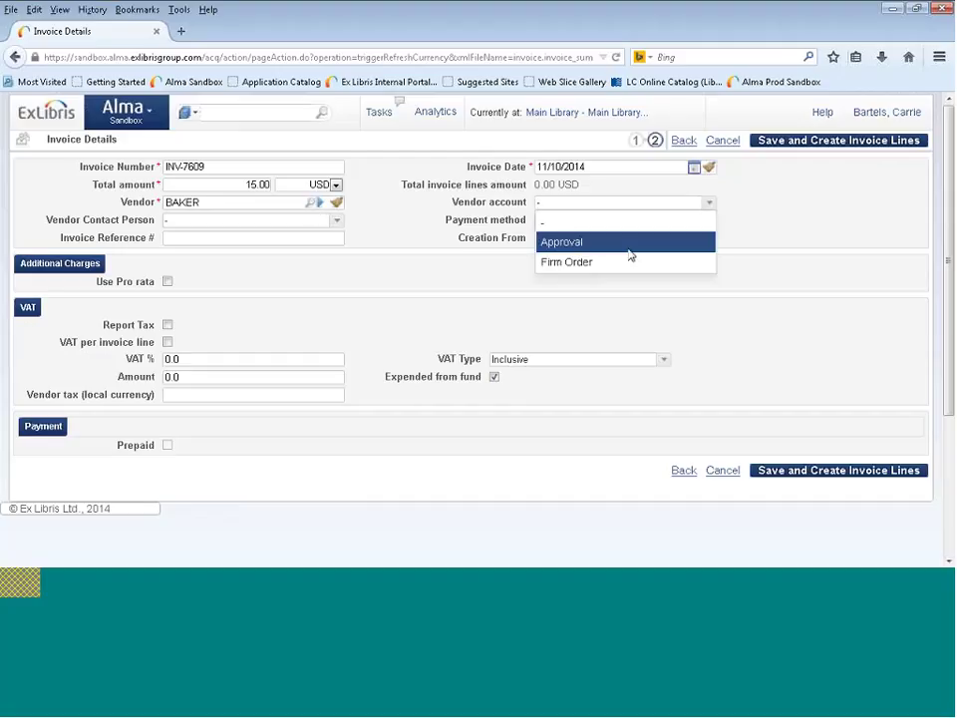
pyautogui.click(590, 271)
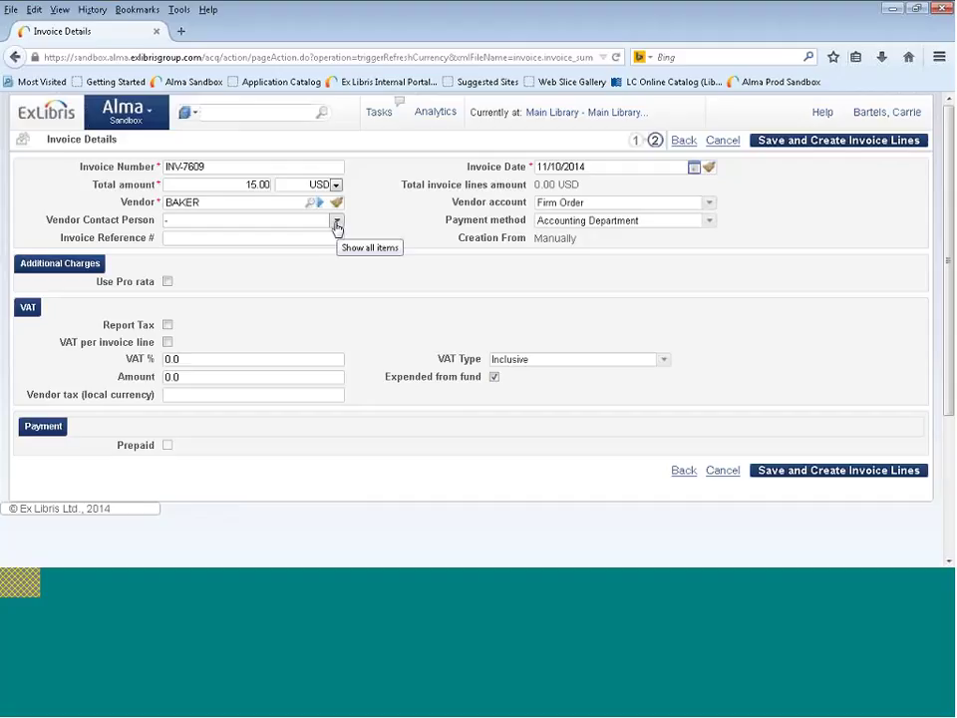
# Step: Review the payment method choices and try the pro rata option for additional charges on the invoice
pyautogui.click(279, 237)
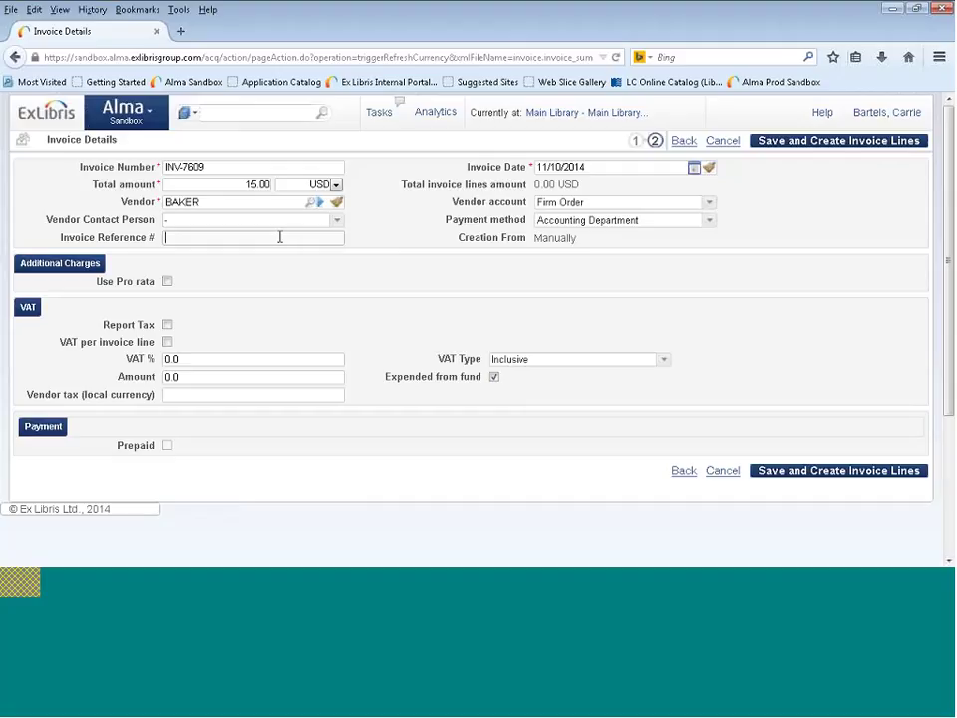
pyautogui.click(709, 227)
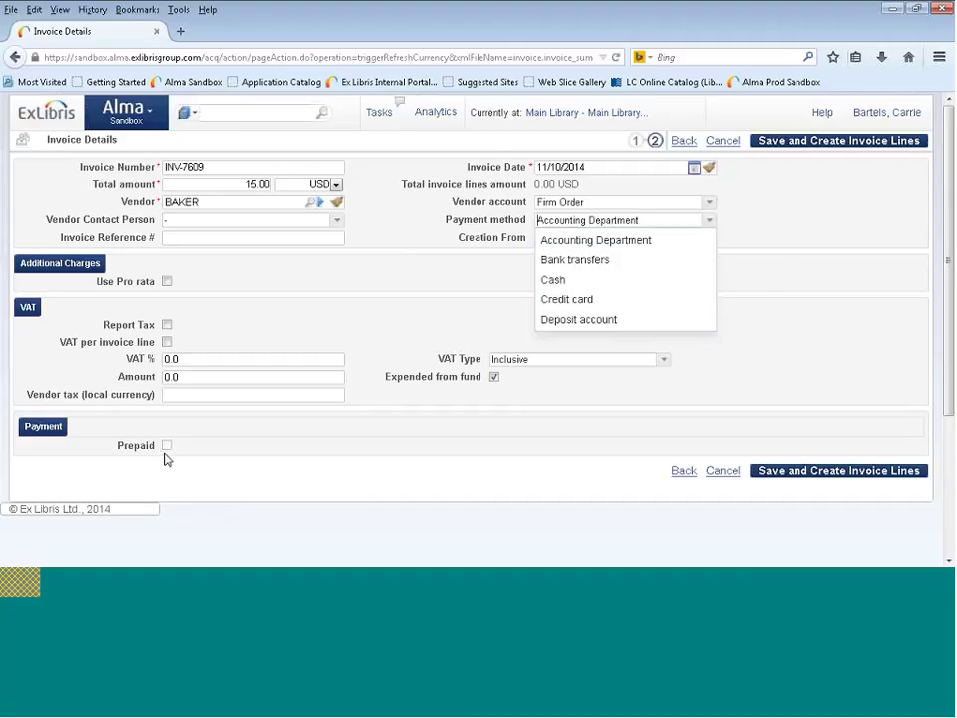
pyautogui.click(713, 224)
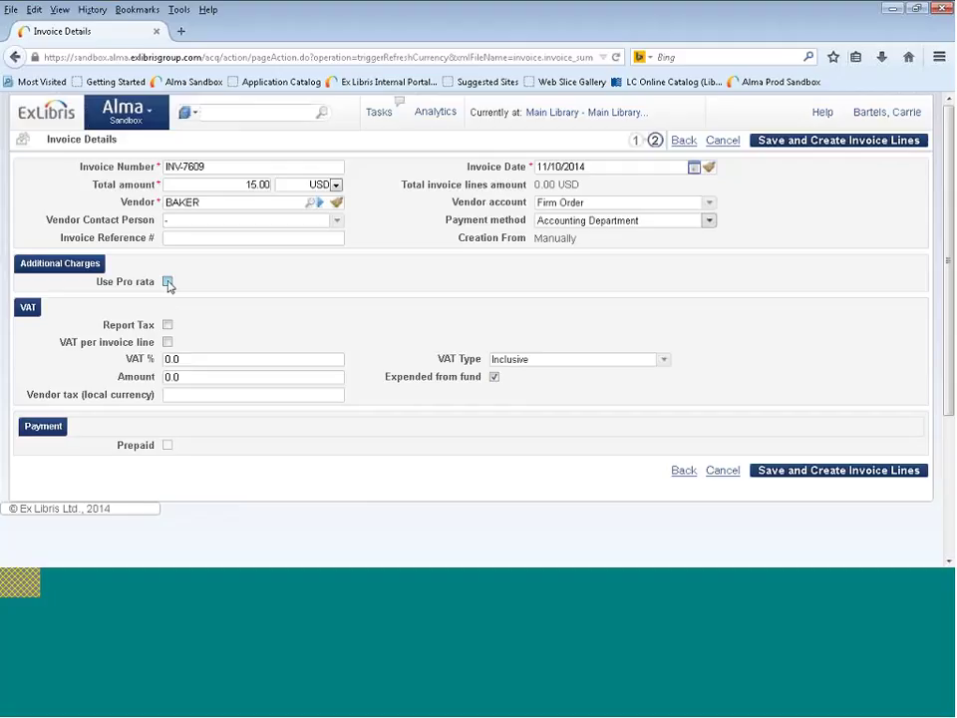
pyautogui.click(168, 282)
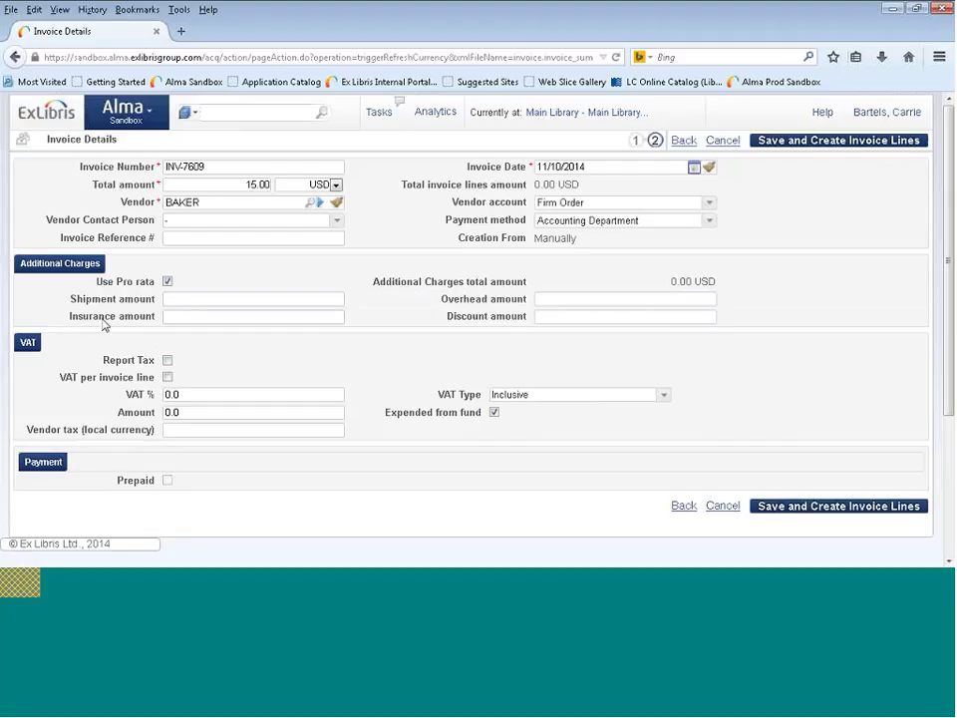
pyautogui.click(167, 282)
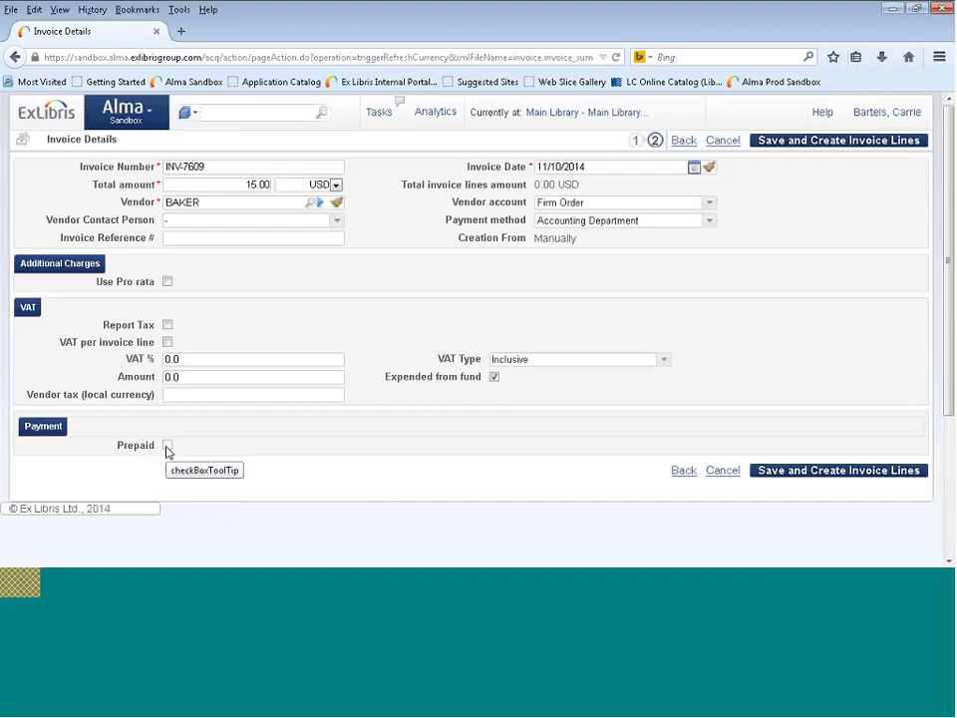
# Step: Try the Cash payment method with Prepaid enabled and payment status Paid, and return the payment method to Accounting Department
pyautogui.click(708, 222)
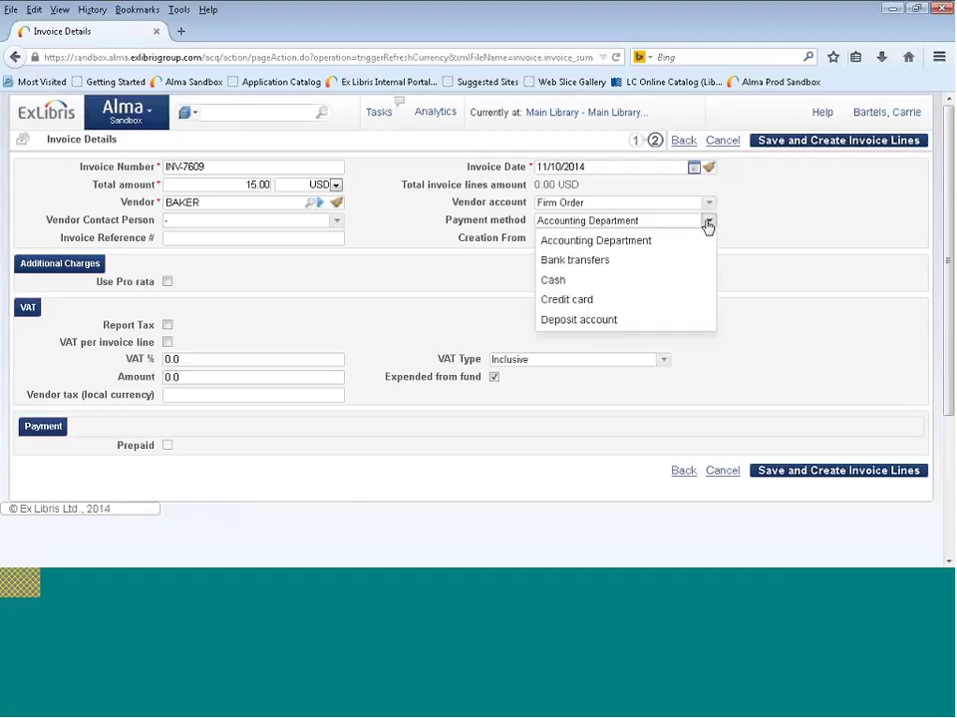
pyautogui.click(559, 283)
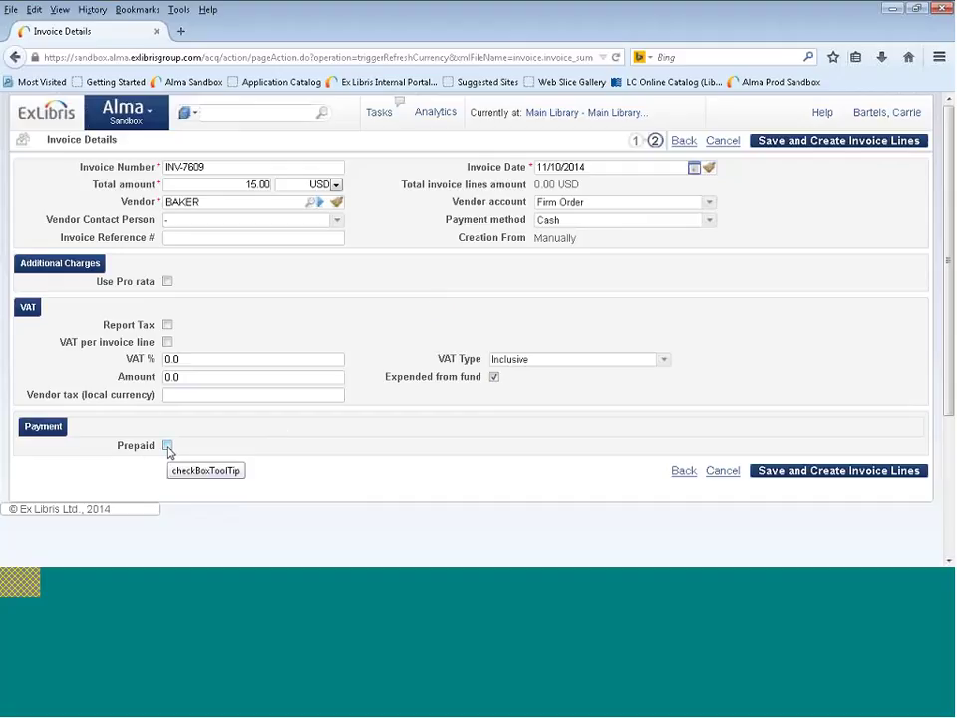
pyautogui.click(167, 446)
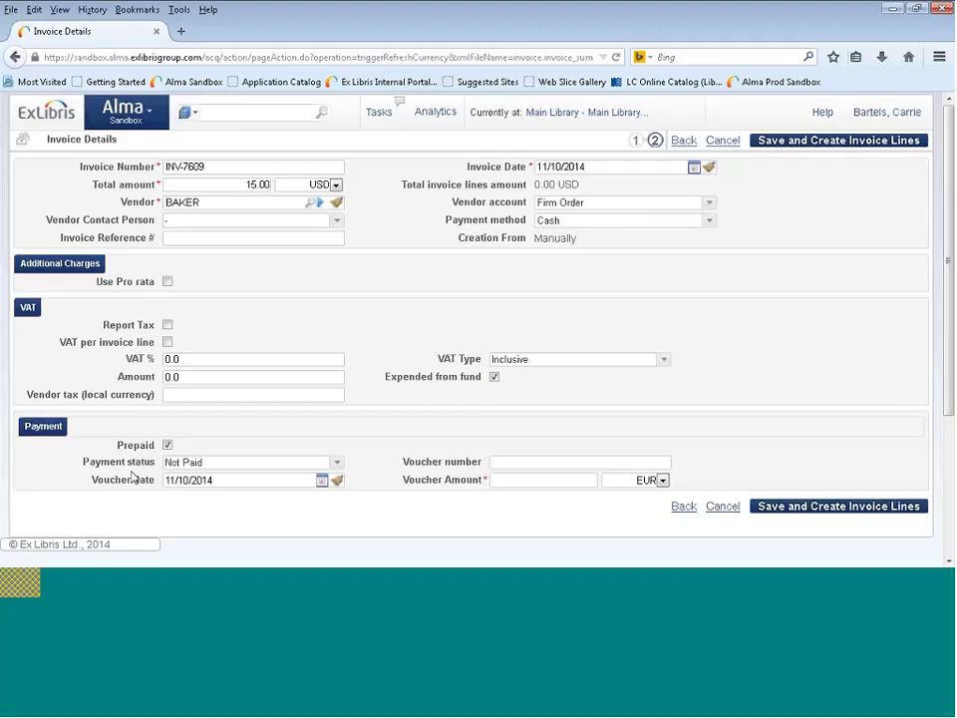
pyautogui.click(337, 463)
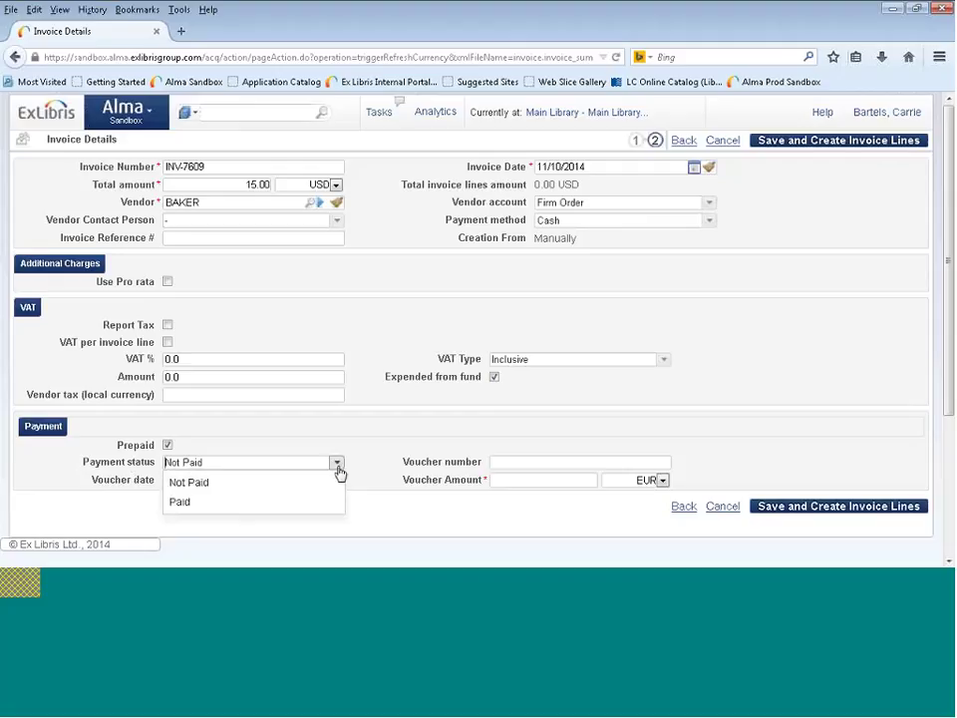
pyautogui.click(228, 503)
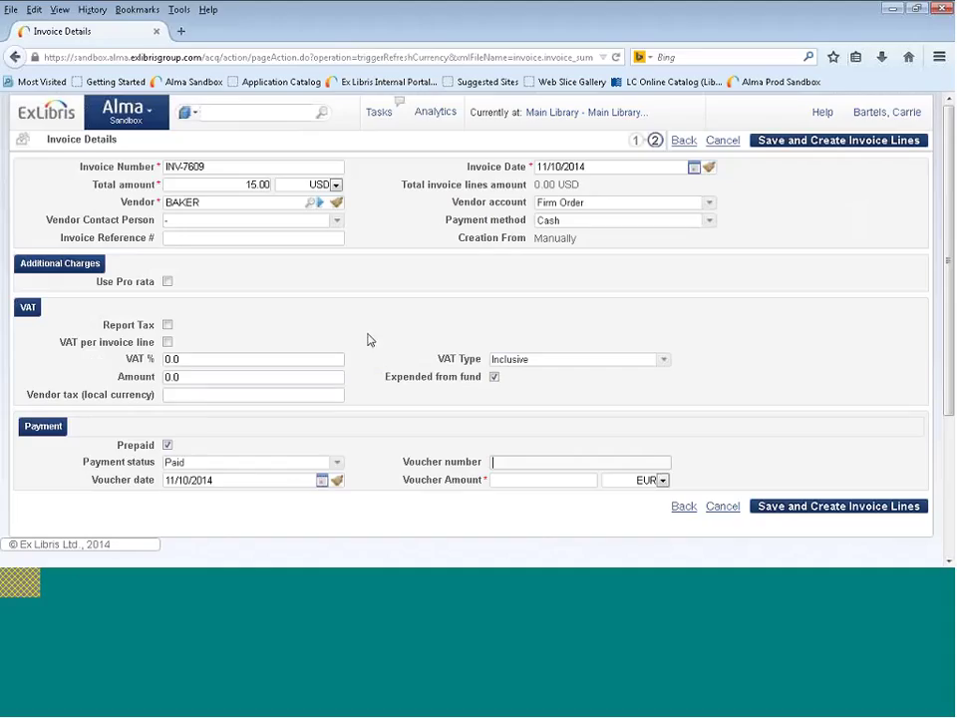
pyautogui.click(650, 221)
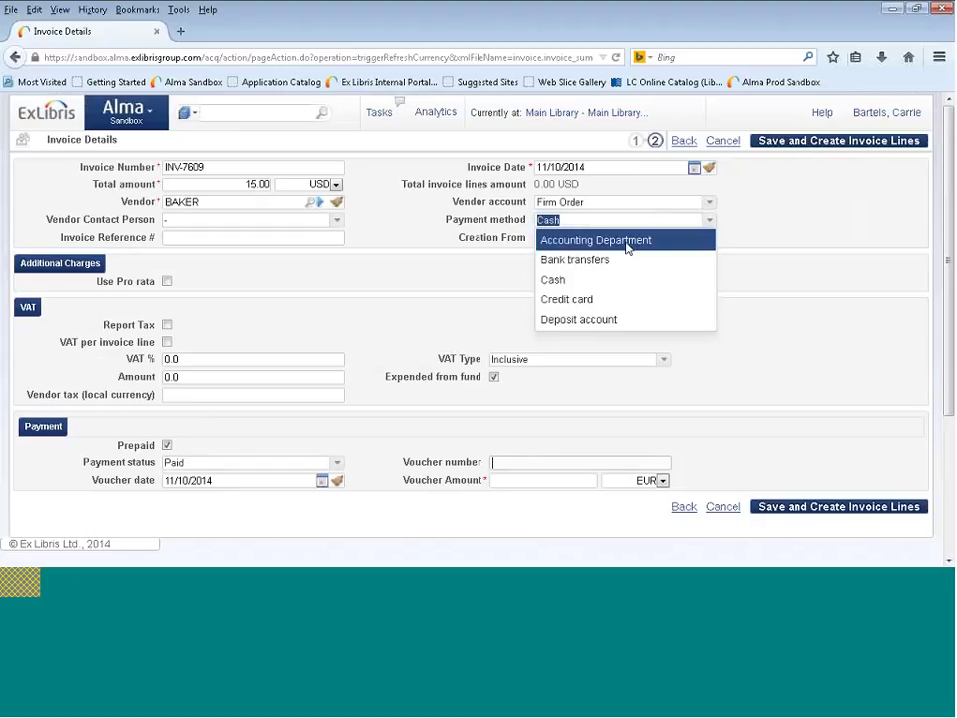
pyautogui.click(627, 242)
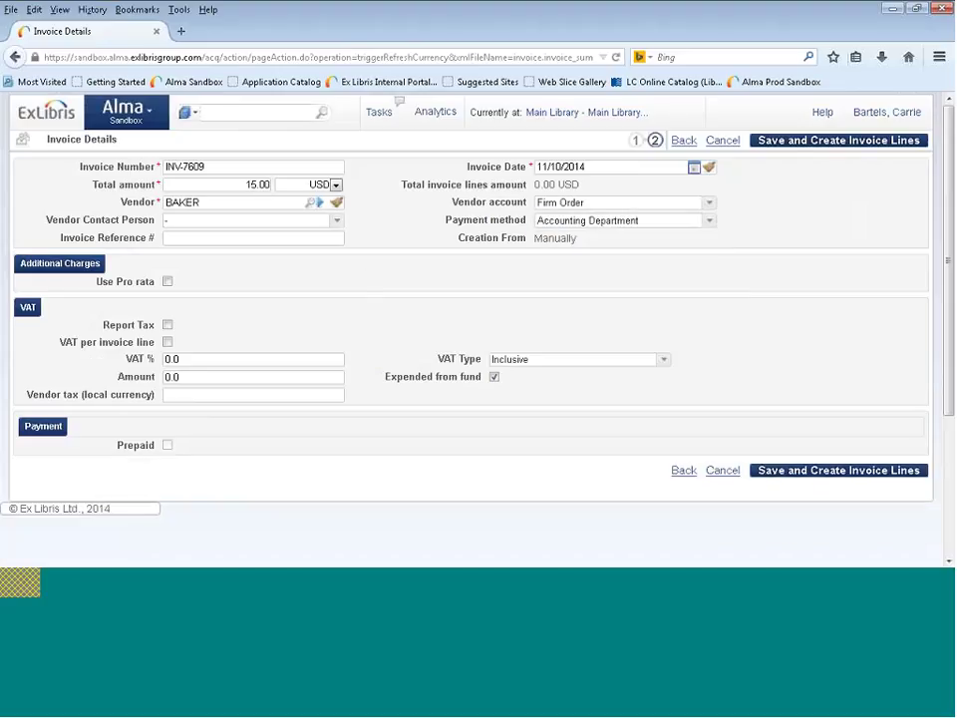
# Step: Save the invoice details and start a new invoice line of type Regular
pyautogui.click(778, 143)
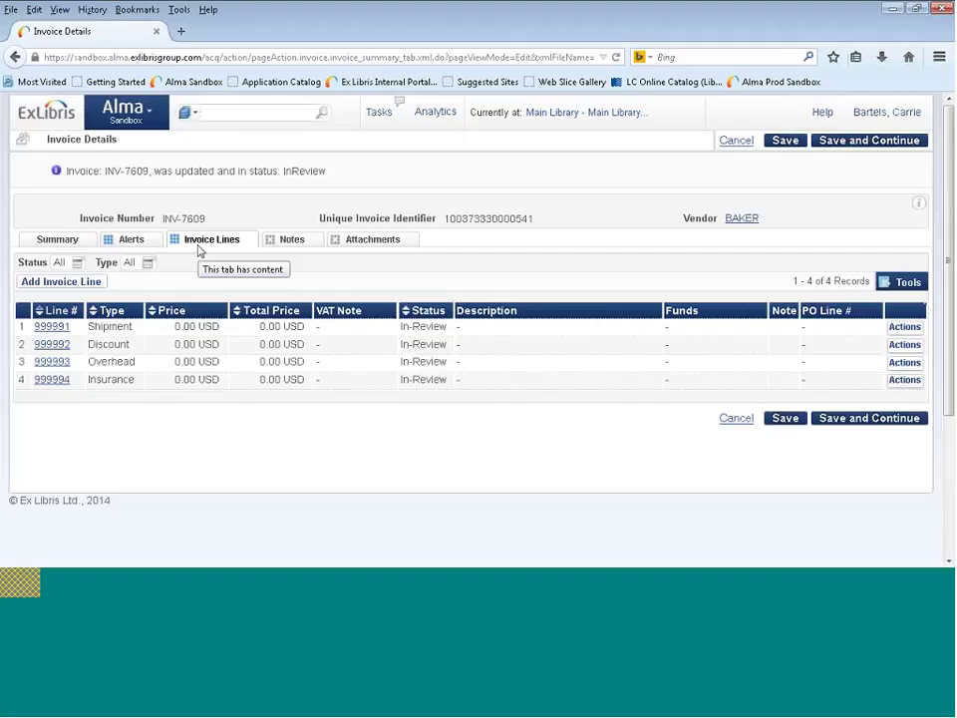
pyautogui.click(62, 284)
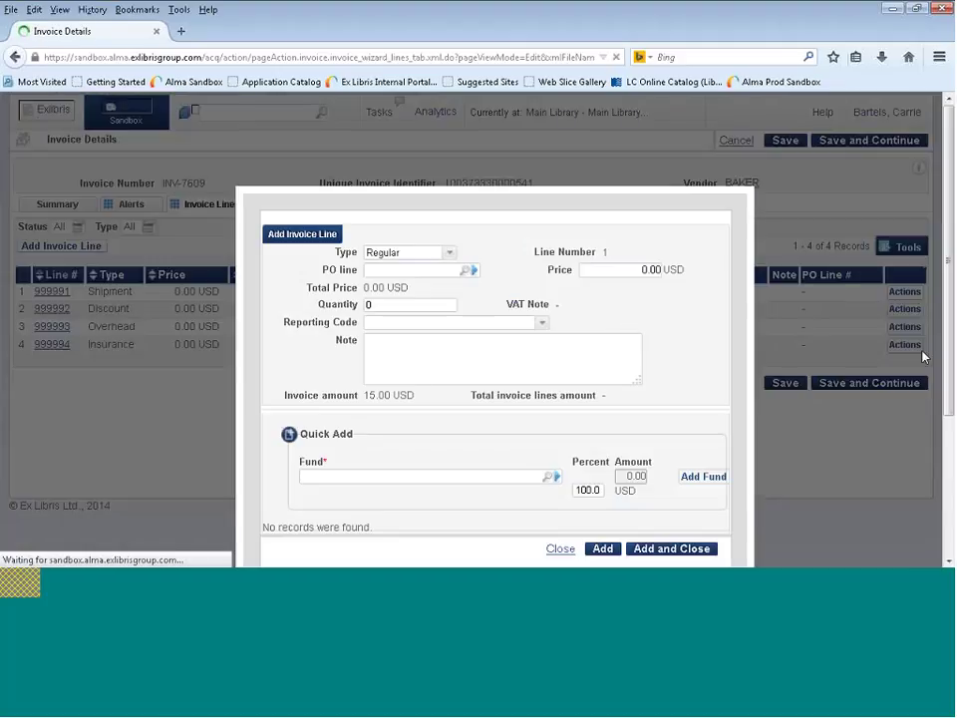
pyautogui.scroll(-1, 950, 379)
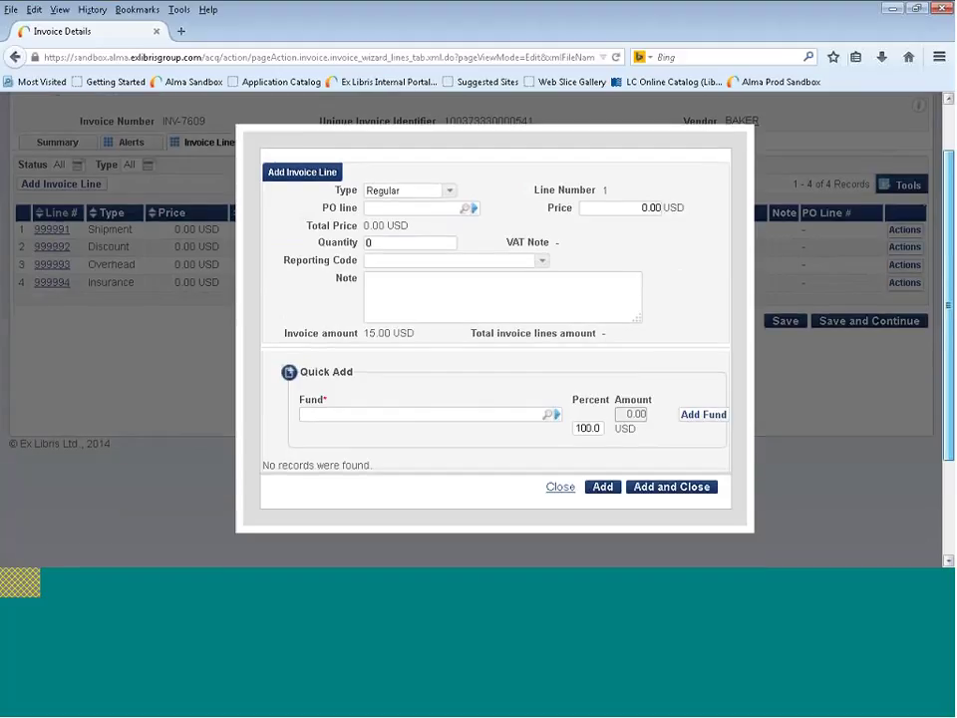
pyautogui.scroll(-1, 523, 150)
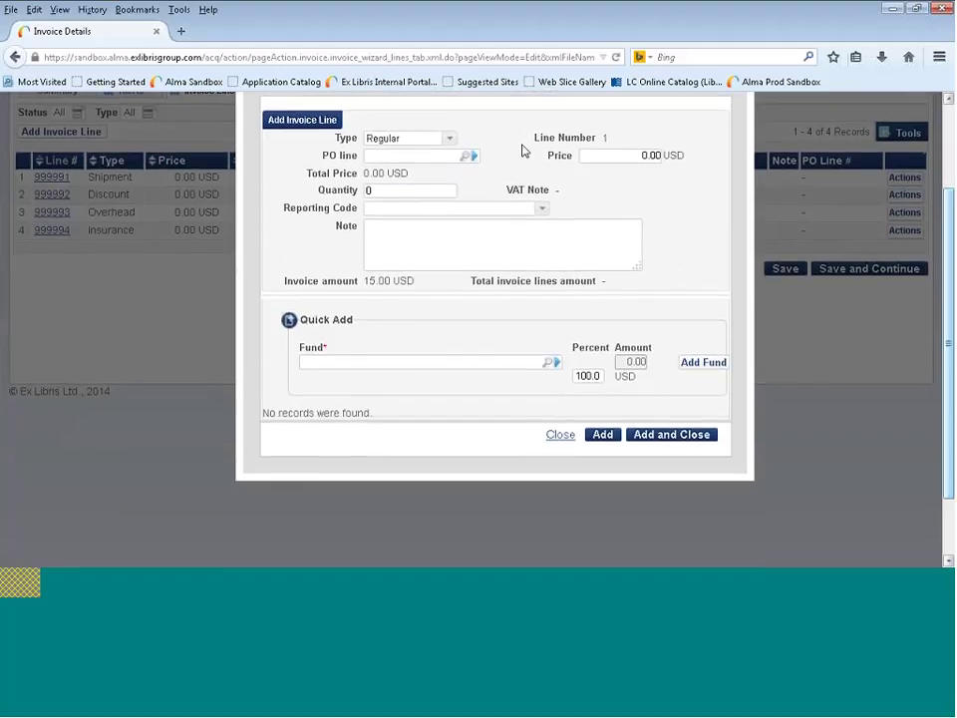
pyautogui.click(449, 140)
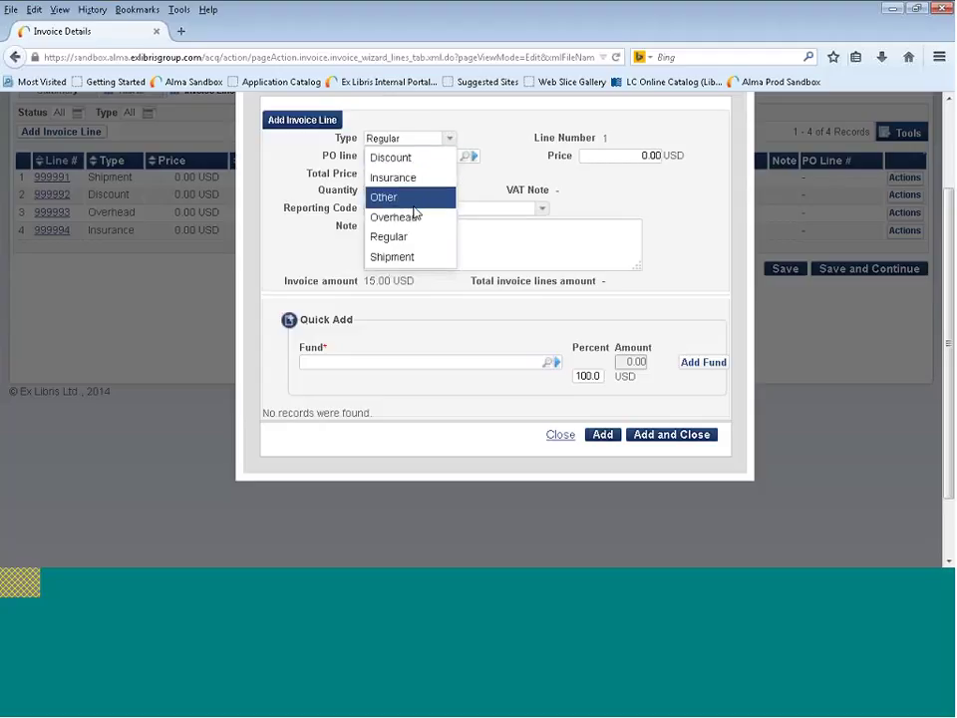
pyautogui.click(418, 237)
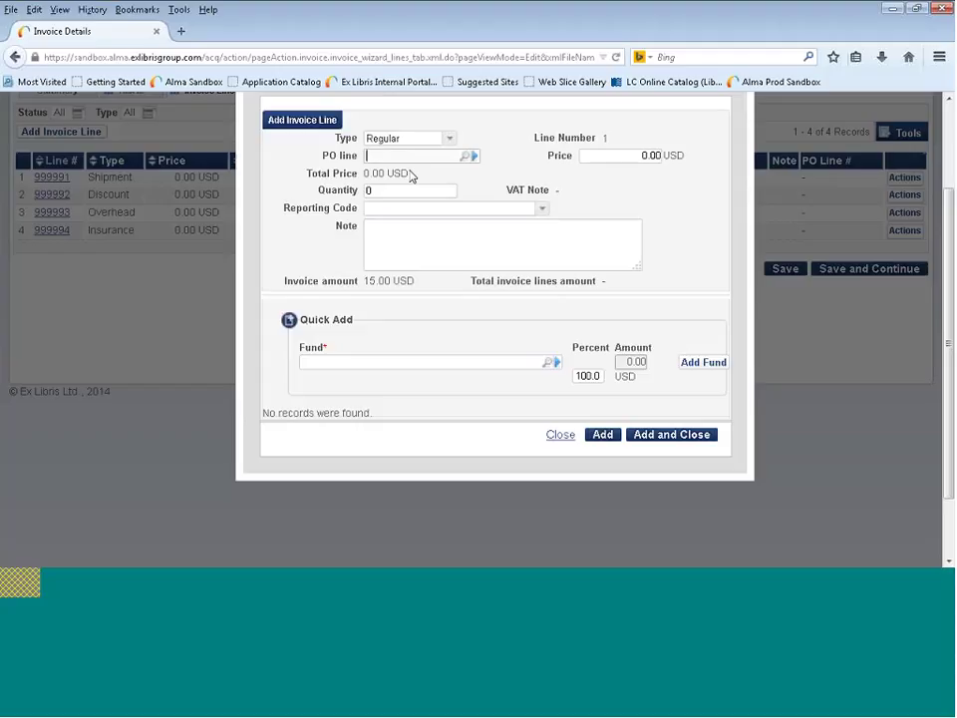
# Step: Examine the BAKER order lines offered in the PO line lookup and leave it without selecting one
pyautogui.click(466, 157)
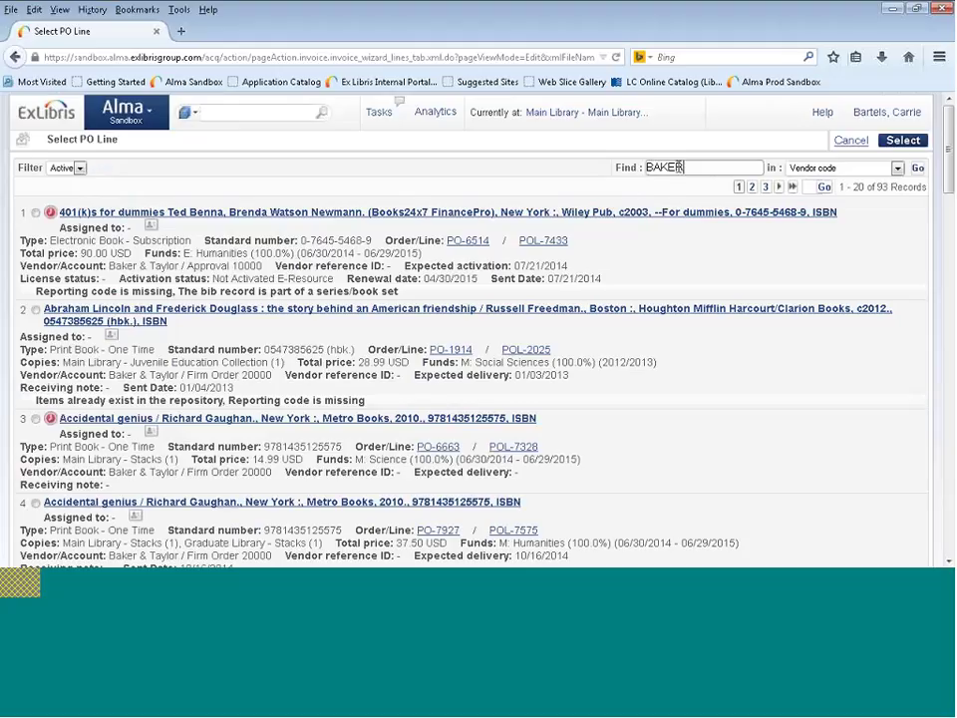
pyautogui.doubleClick(664, 167)
pyautogui.click(707, 167)
pyautogui.click(851, 141)
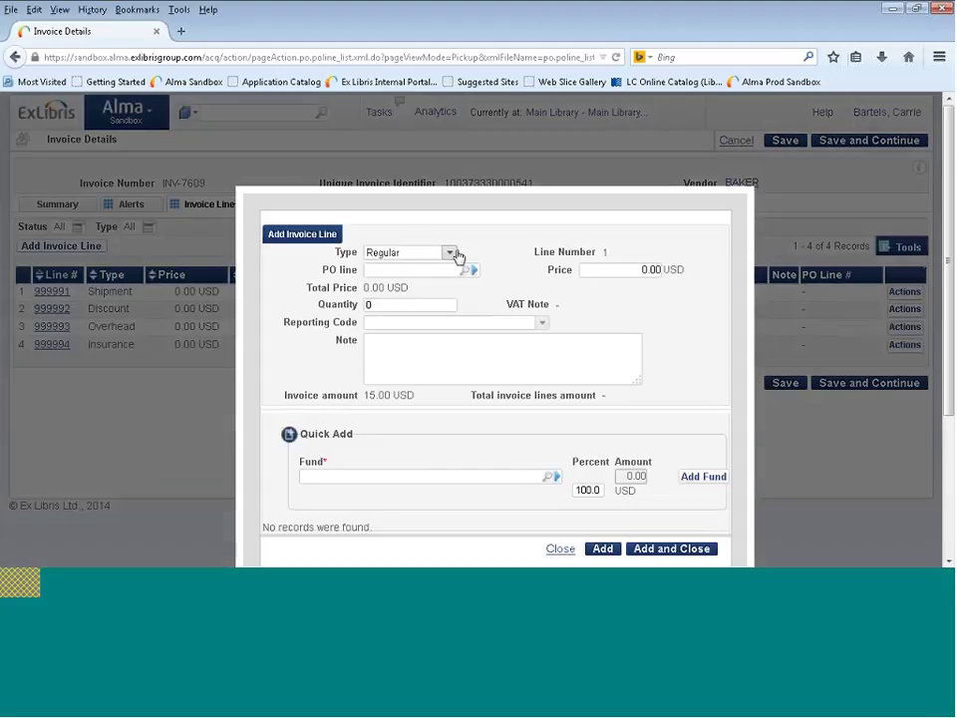
# Step: Link the invoice line to the PO line for "Shopaholic to the stars : a novel"
pyautogui.click(426, 269)
pyautogui.write('pol-')
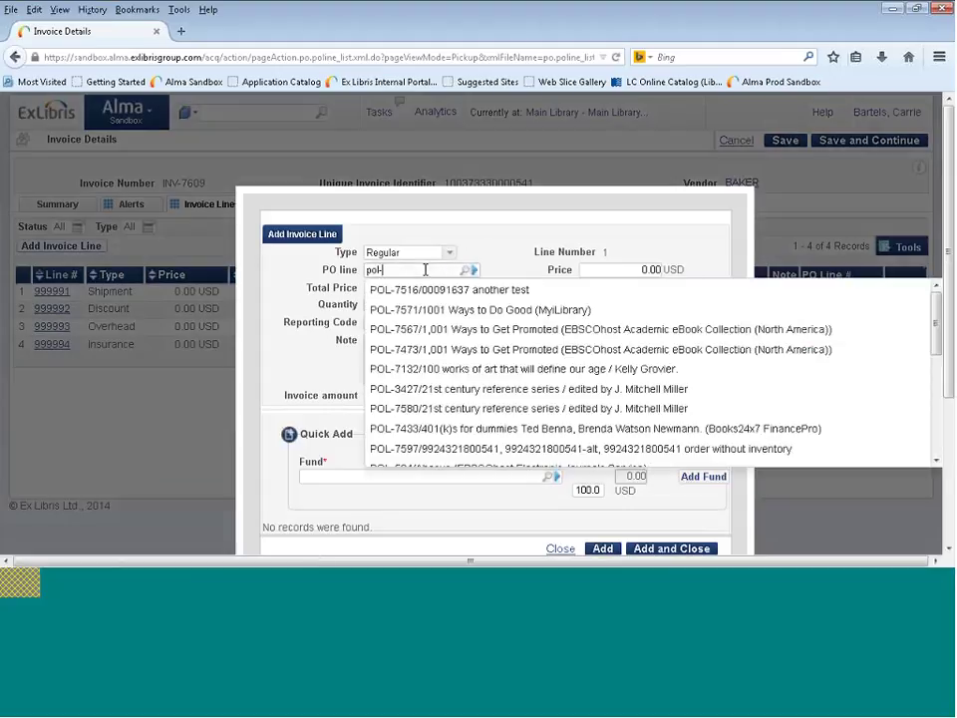
pyautogui.write('7609')
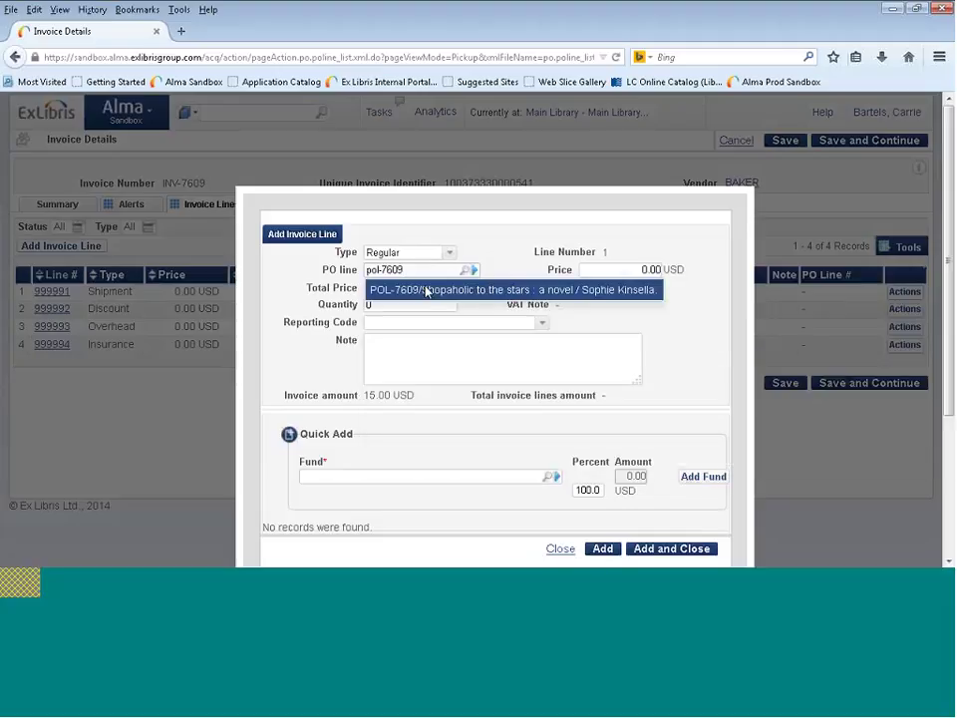
pyautogui.click(425, 291)
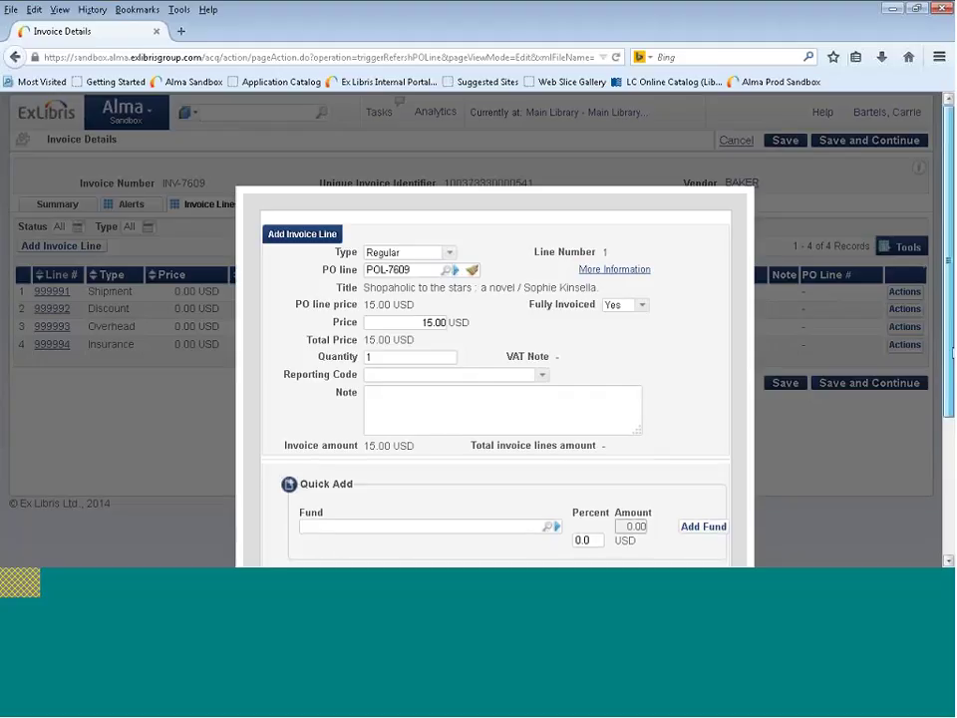
# Step: Examine the new invoice line's price, fund distribution and fund amount
pyautogui.scroll(-1, 952, 371)
pyautogui.scroll(-4, 952, 371)
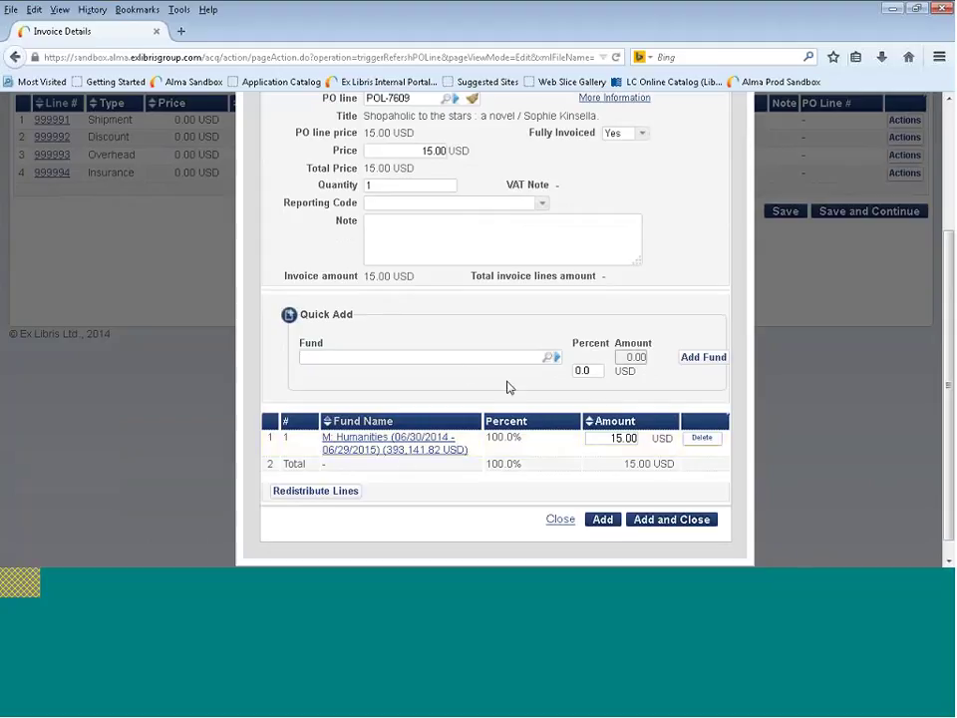
pyautogui.click(448, 360)
pyautogui.scroll(2, 949, 440)
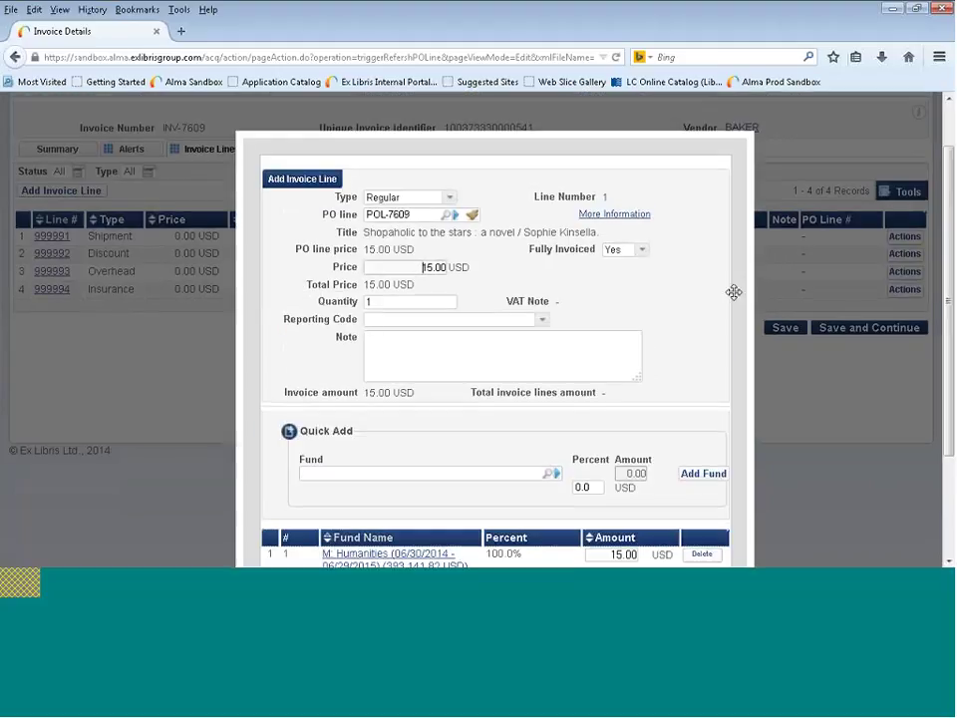
pyautogui.scroll(-1, 733, 290)
pyautogui.scroll(-2, 423, 257)
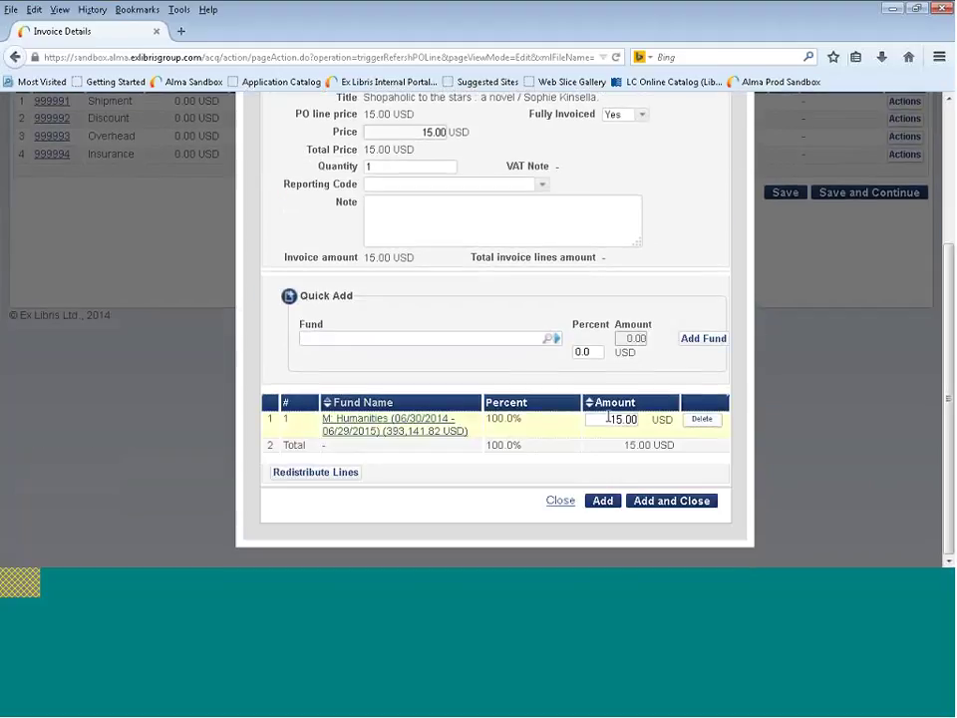
pyautogui.moveTo(612, 419); pyautogui.dragTo(635, 420)
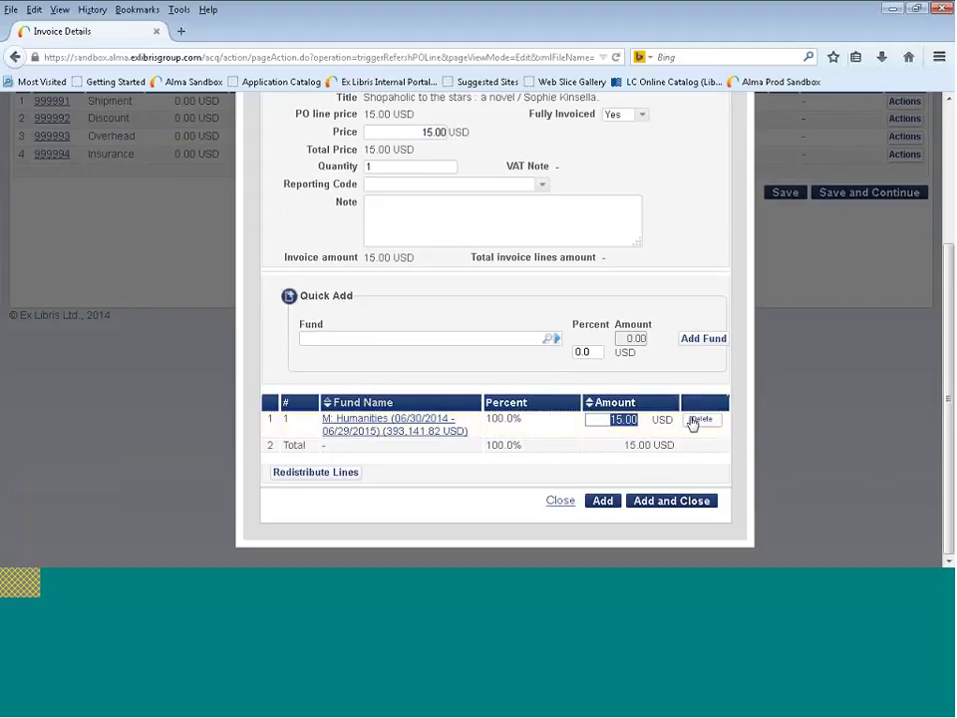
pyautogui.scroll(2, 811, 297)
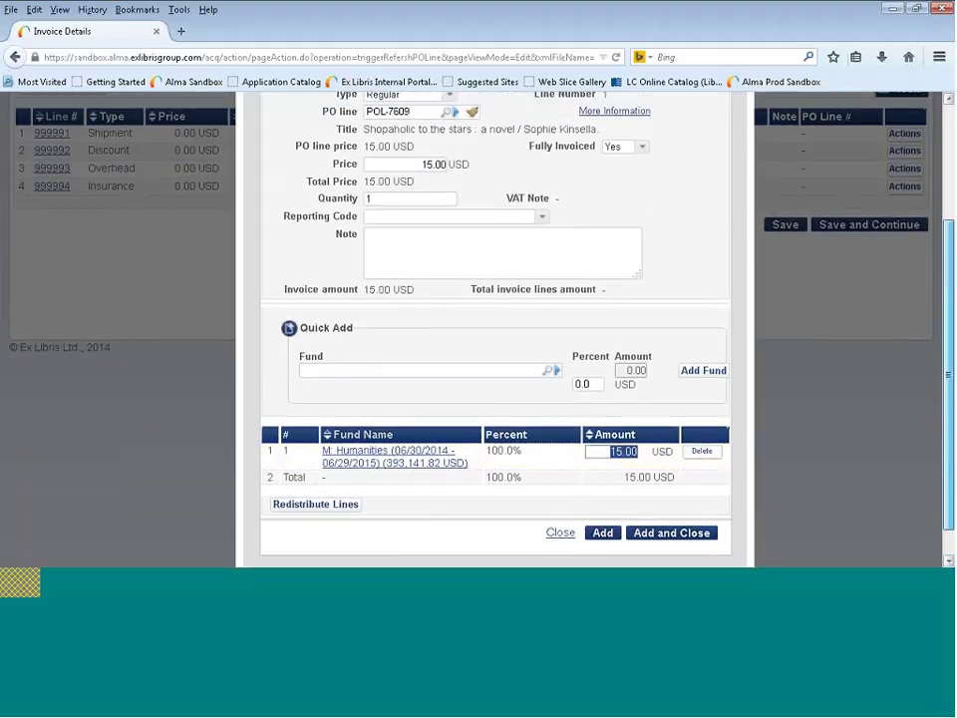
pyautogui.click(675, 278)
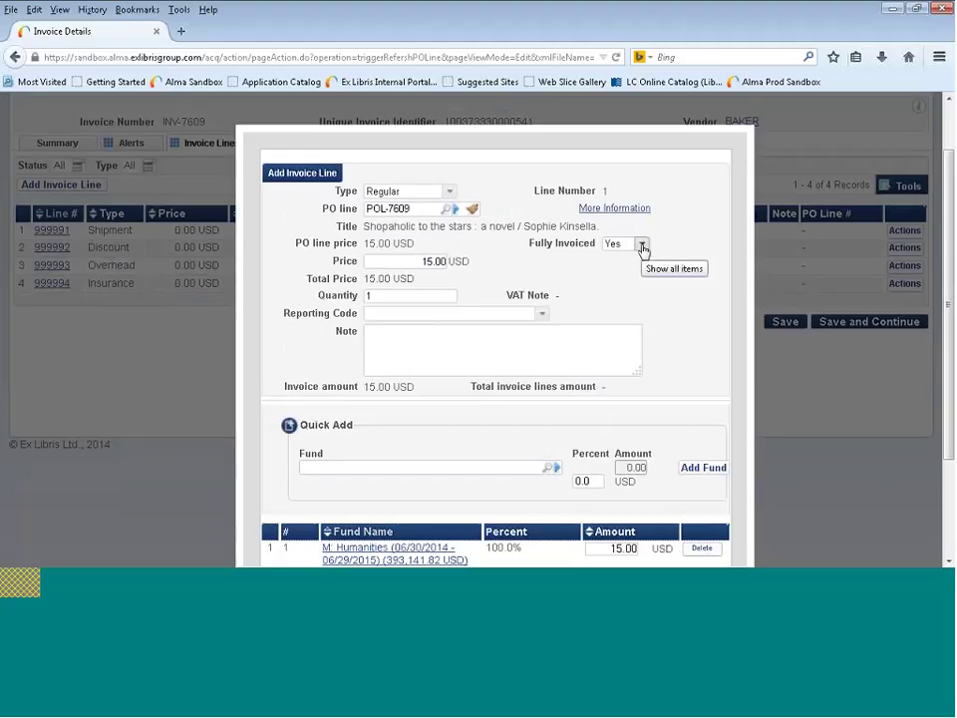
# Step: Add the line to the invoice with Fully Invoiced set to Yes, and save and continue the invoice
pyautogui.click(643, 248)
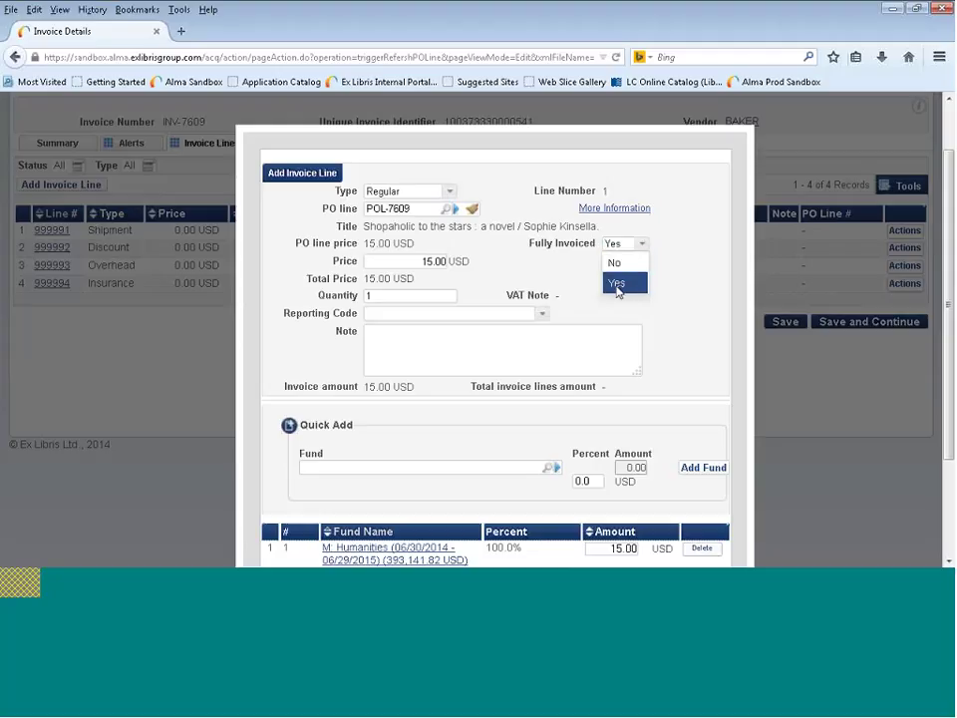
pyautogui.click(618, 285)
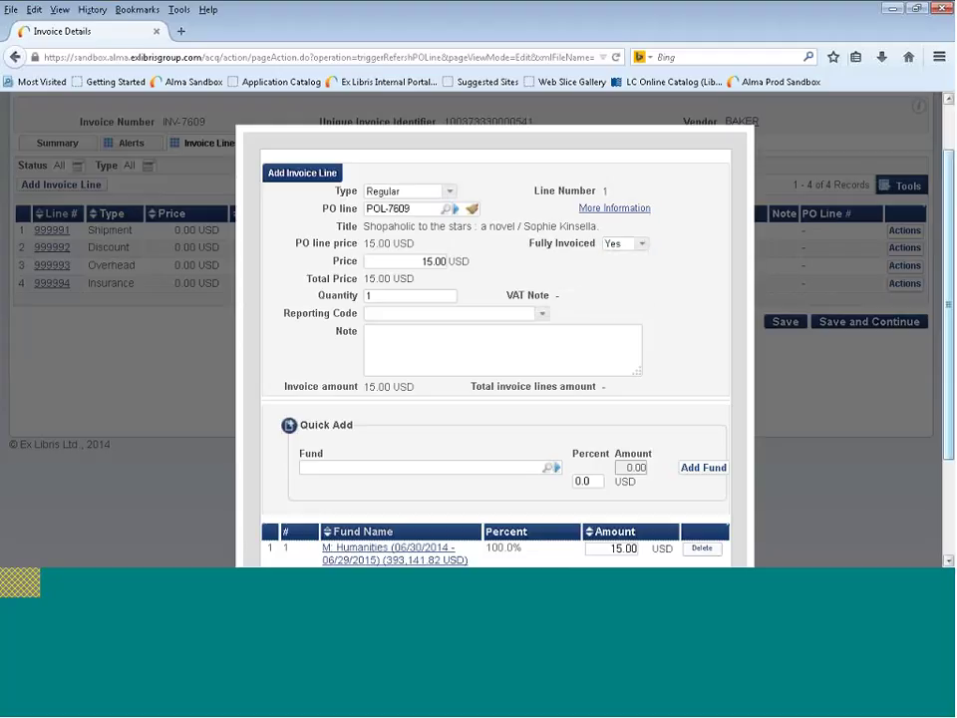
pyautogui.scroll(-2, 949, 404)
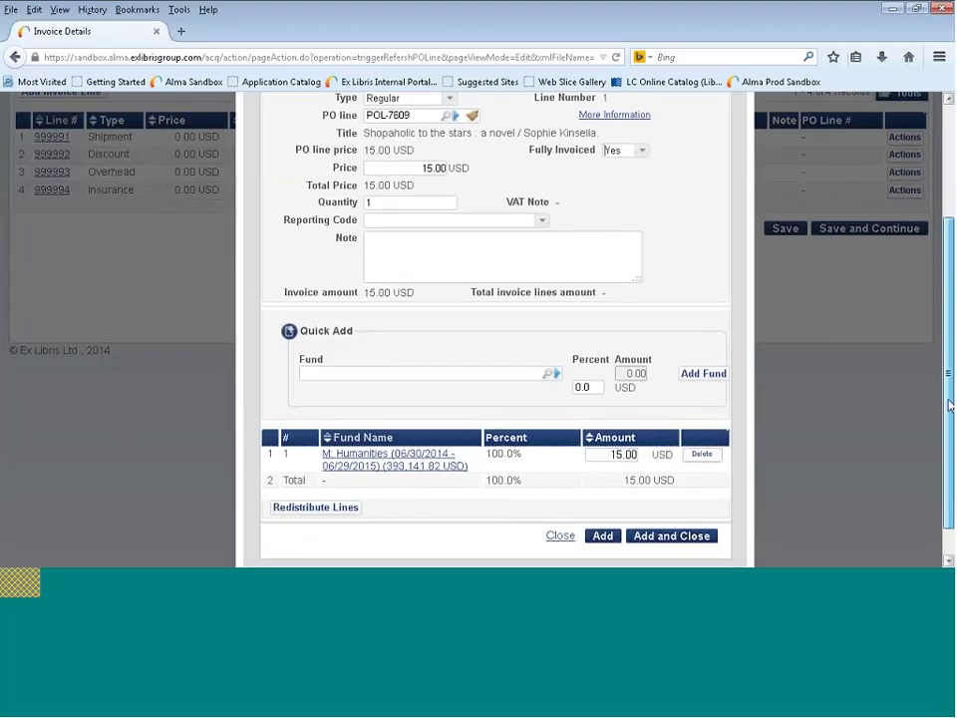
pyautogui.scroll(-1, 950, 404)
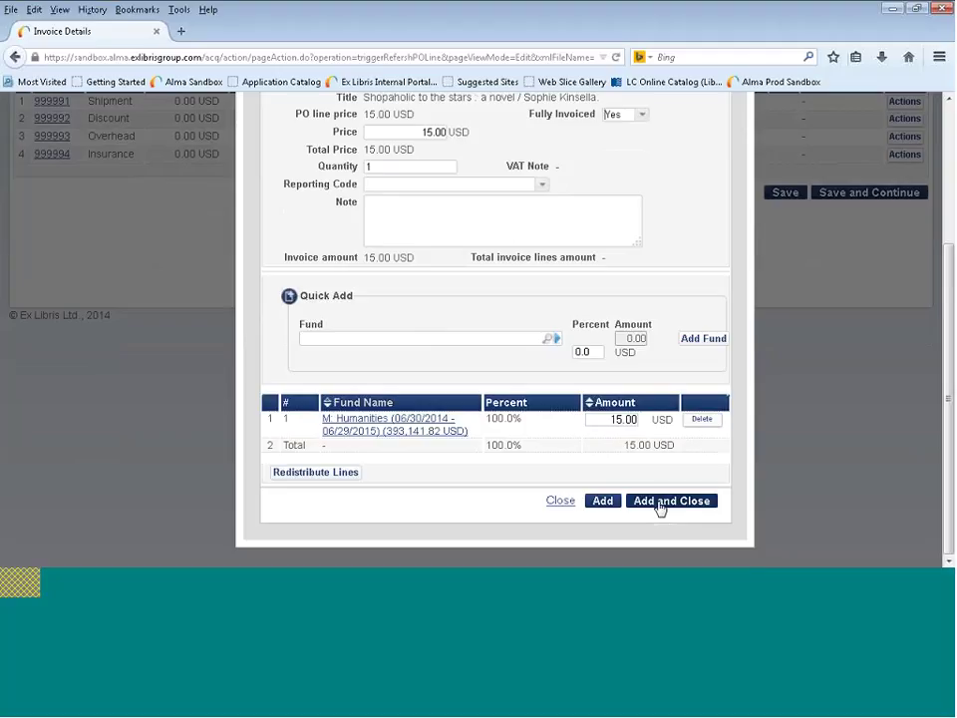
pyautogui.click(660, 501)
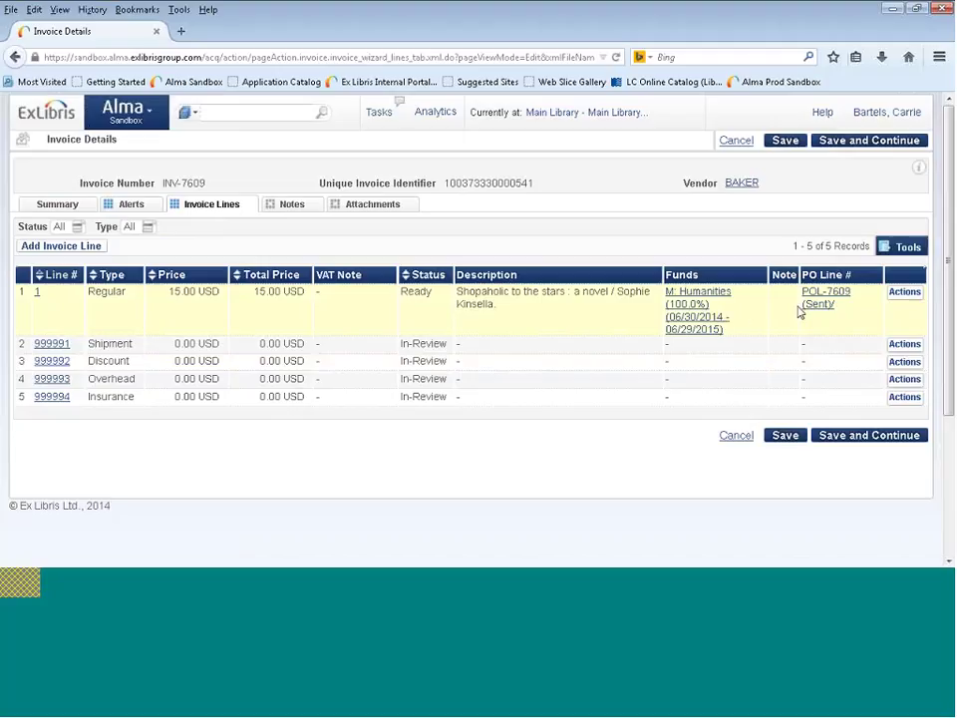
pyautogui.click(910, 294)
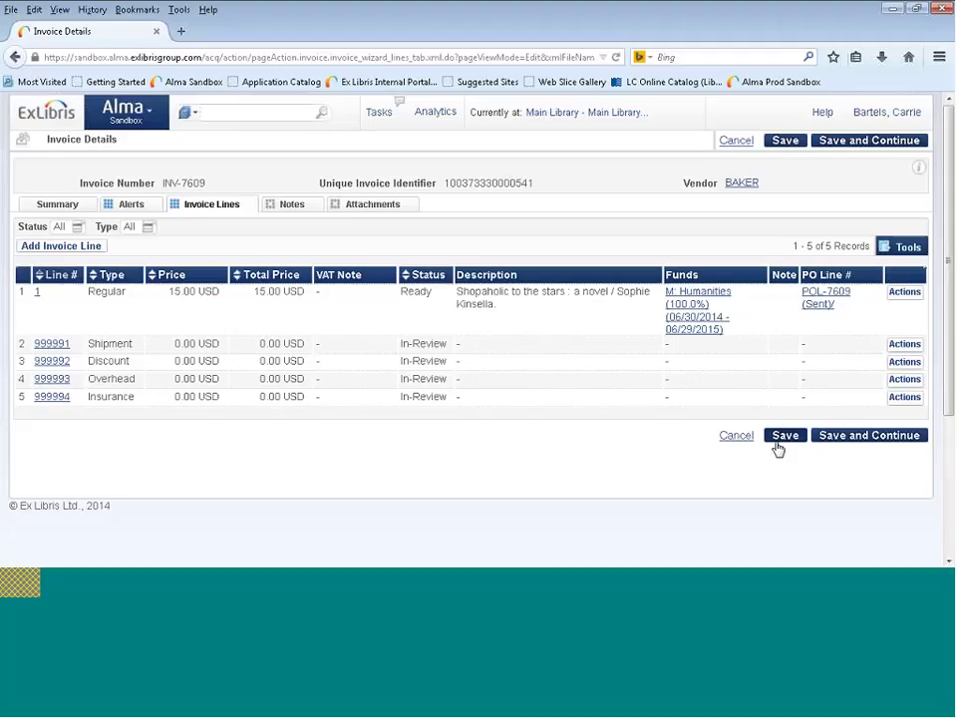
pyautogui.click(834, 440)
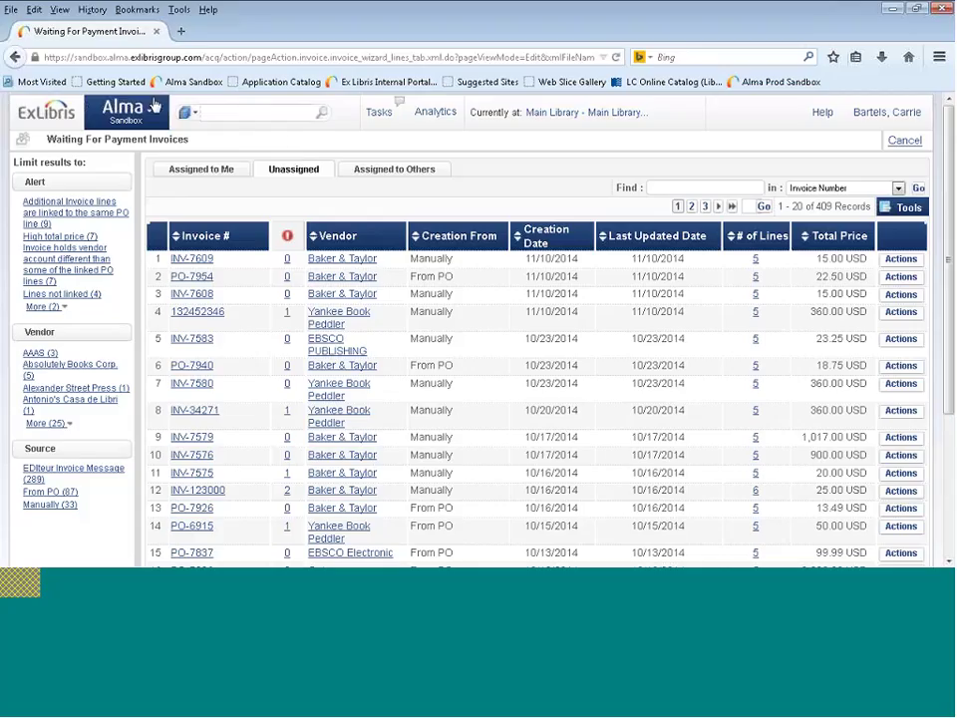
# Step: Start creating another invoice using the From PO creation process without receiving
pyautogui.click(150, 116)
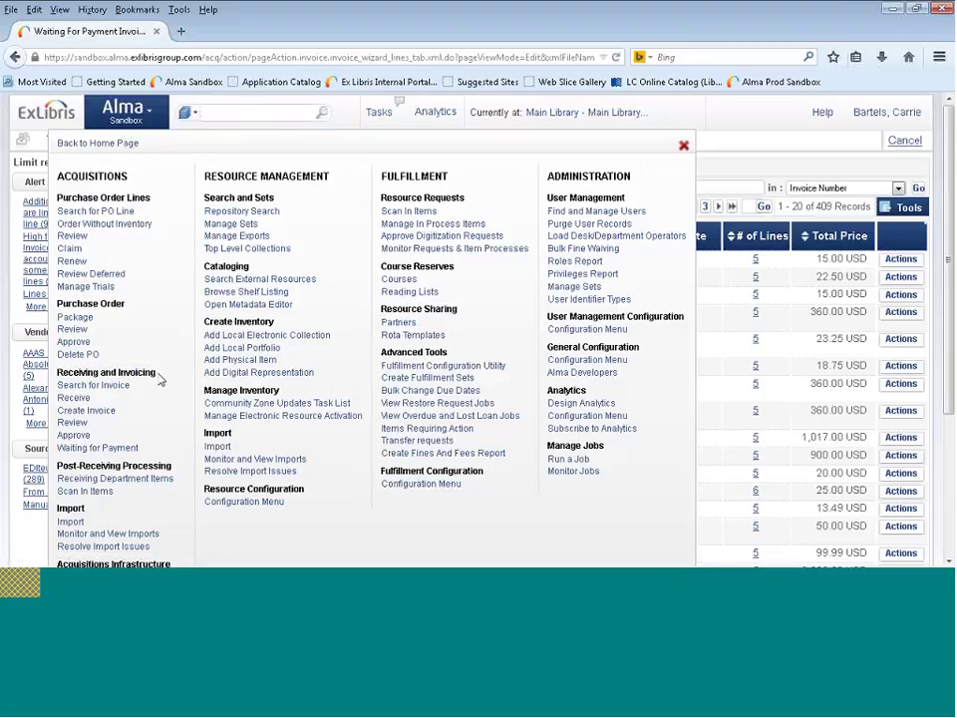
pyautogui.click(99, 412)
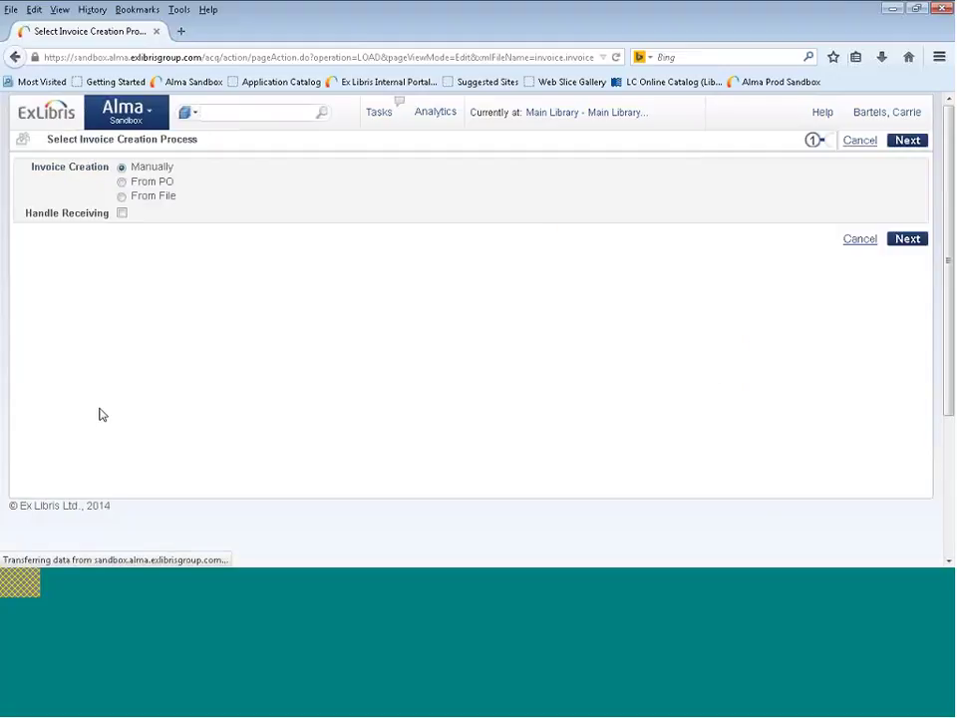
pyautogui.click(121, 181)
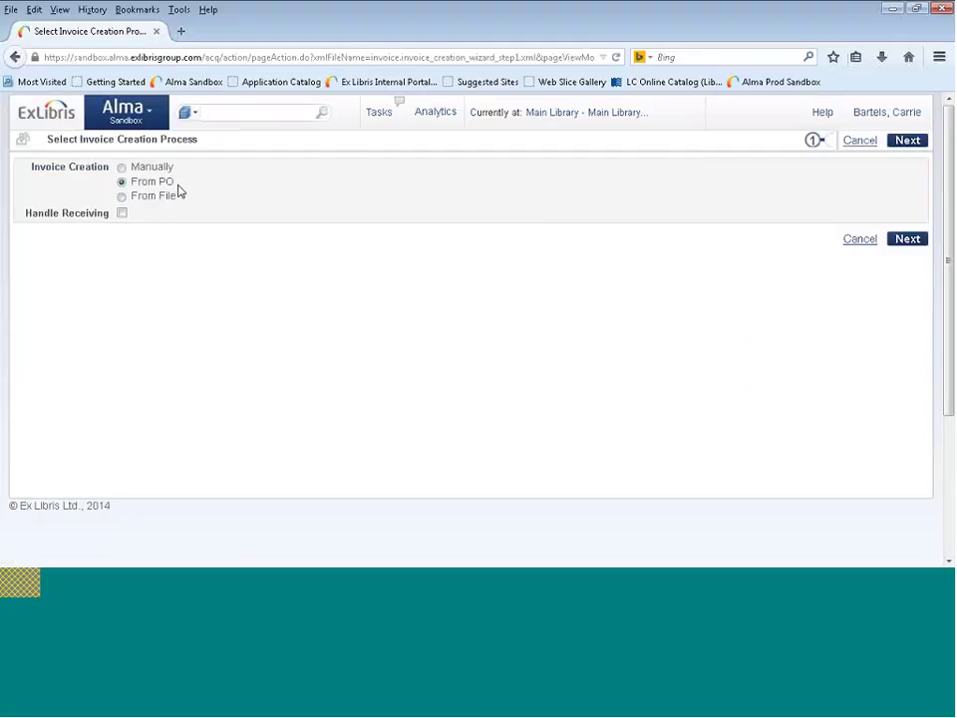
pyautogui.click(908, 240)
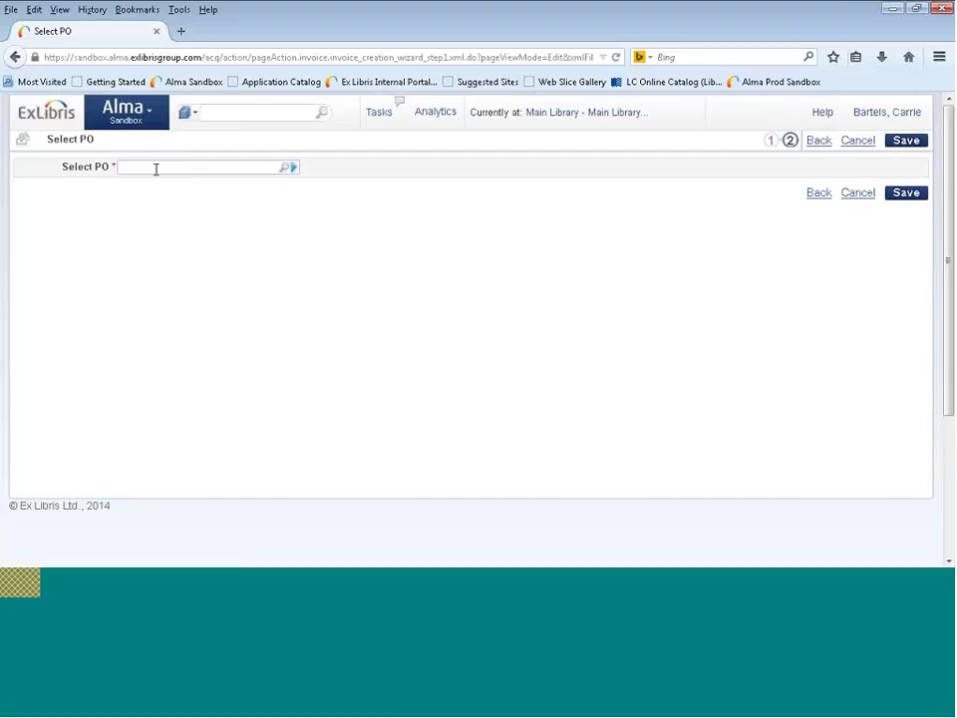
# Step: Search the purchase orders by PO Line, using the order line number for "Autism : explaining the enigma"
pyautogui.click(286, 171)
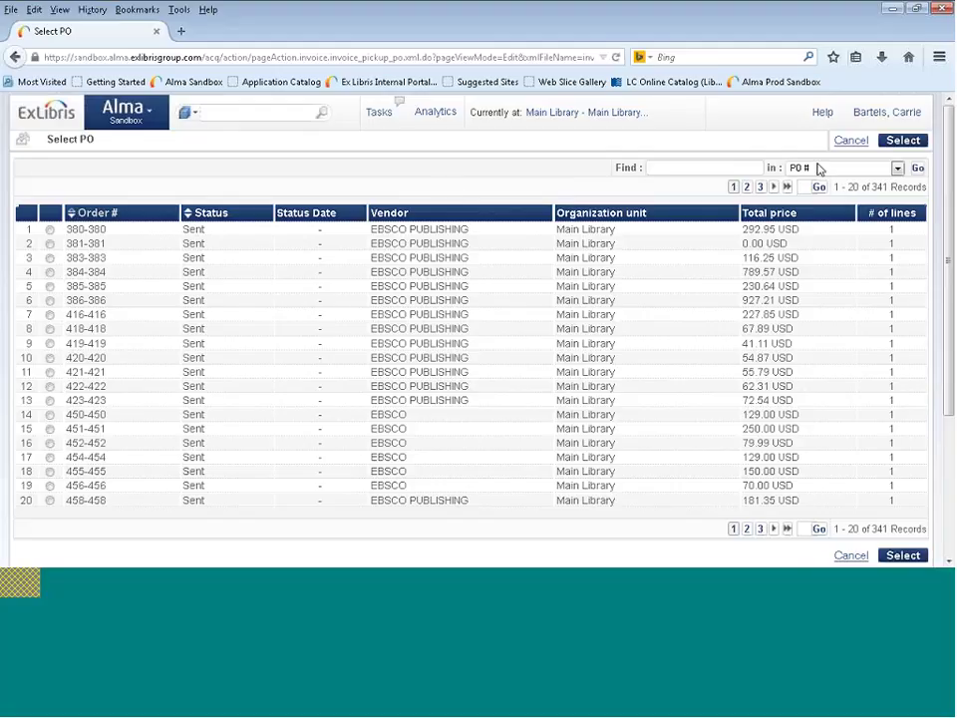
pyautogui.click(897, 168)
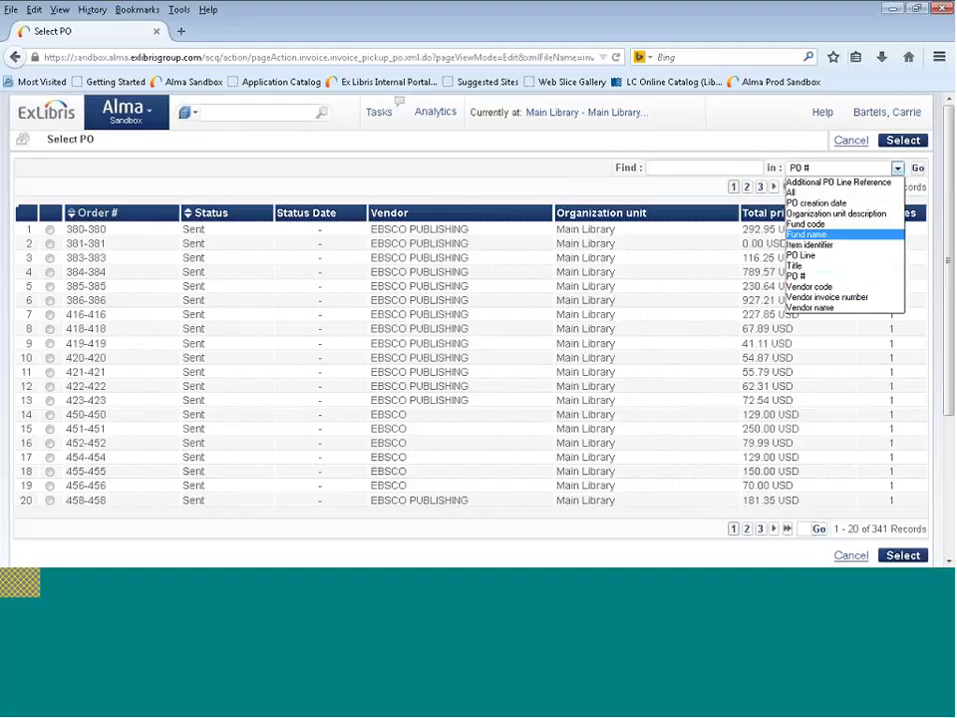
pyautogui.click(811, 276)
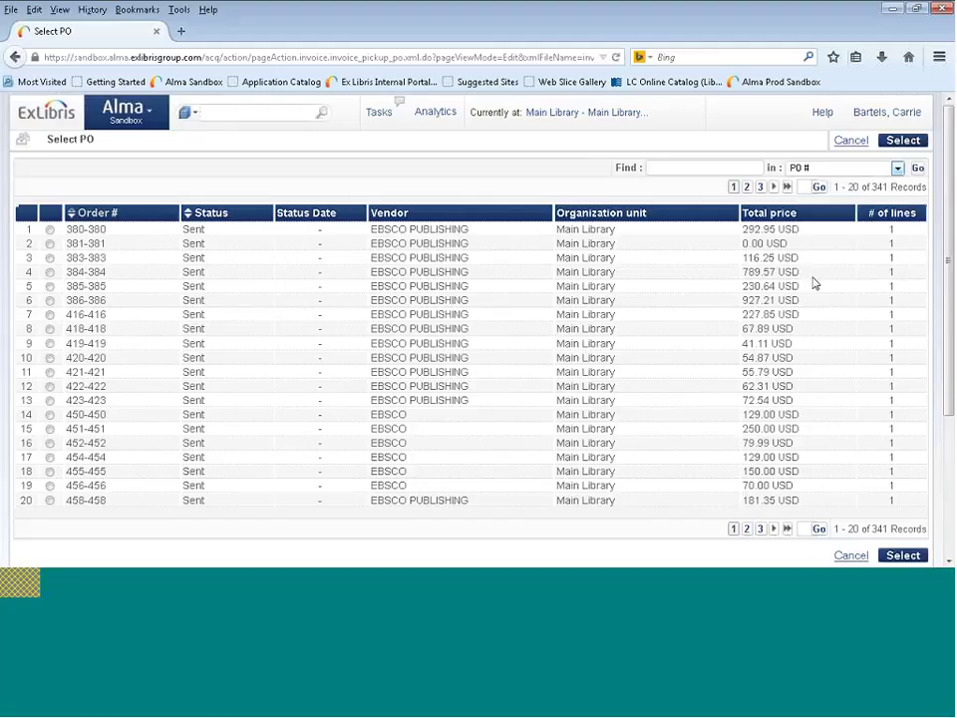
pyautogui.click(898, 168)
pyautogui.click(826, 259)
pyautogui.click(693, 167)
pyautogui.write('0')
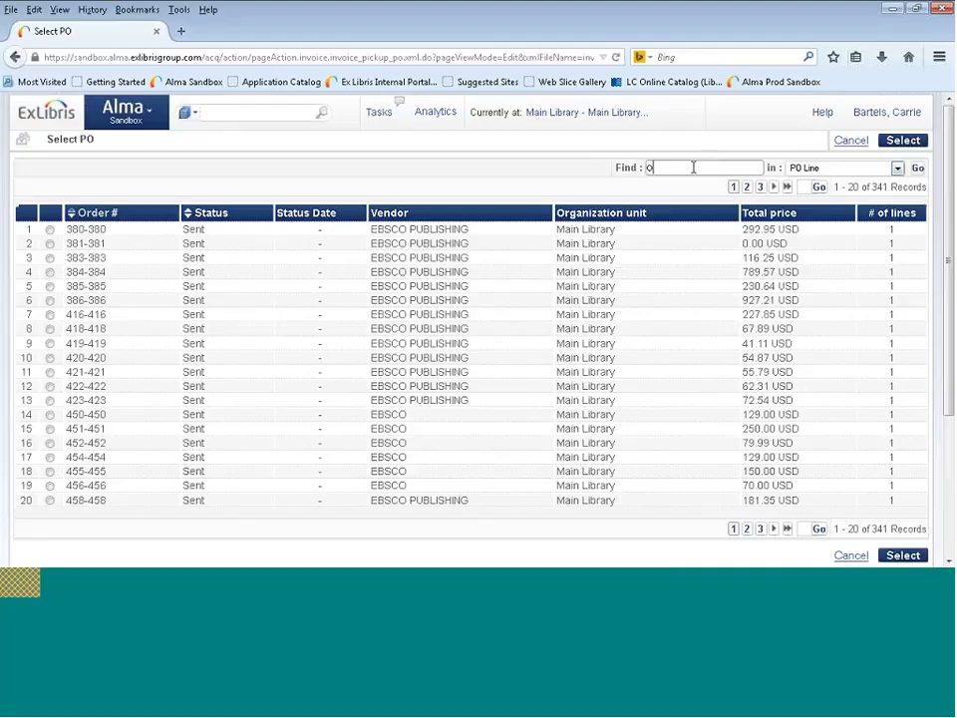
pyautogui.write('olk')
pyautogui.press('BackSpace')
pyautogui.write('-7610')
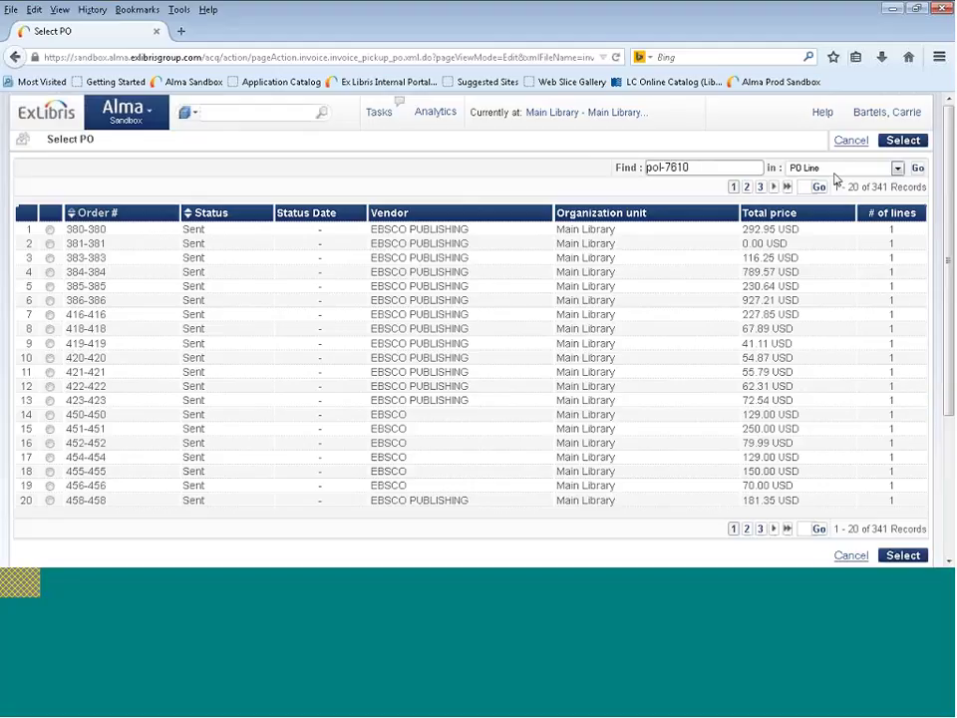
pyautogui.click(918, 168)
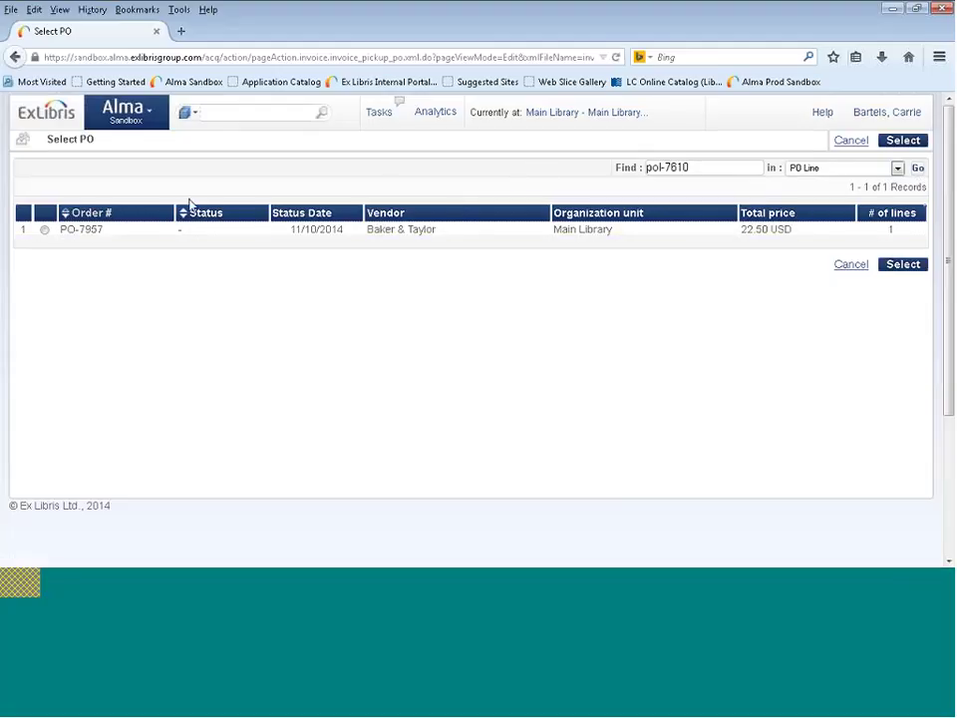
# Step: Select the matching Baker & Taylor purchase order and create the invoice from it
pyautogui.click(45, 231)
pyautogui.click(900, 271)
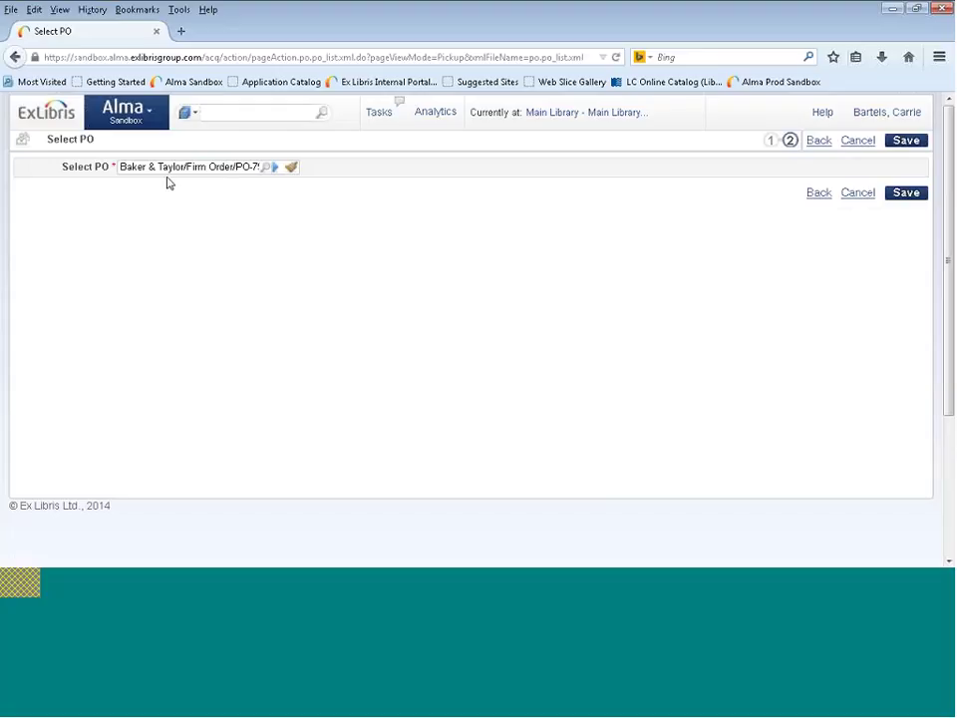
pyautogui.click(896, 199)
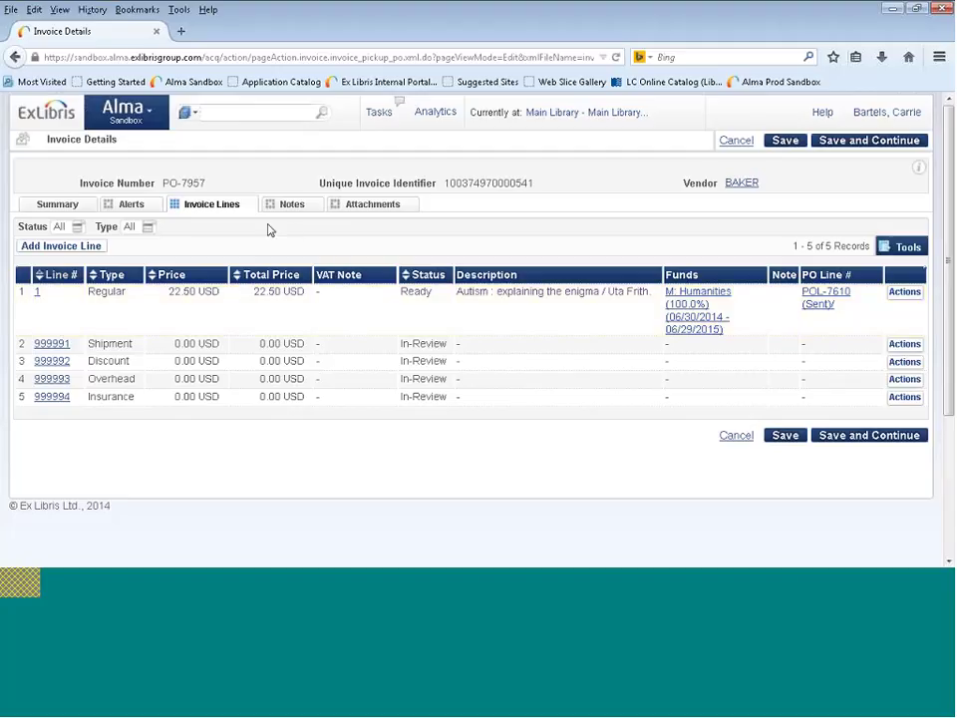
# Step: Check the Regular line's available actions and the invoice summary's total amount, and save and continue the invoice
pyautogui.click(915, 297)
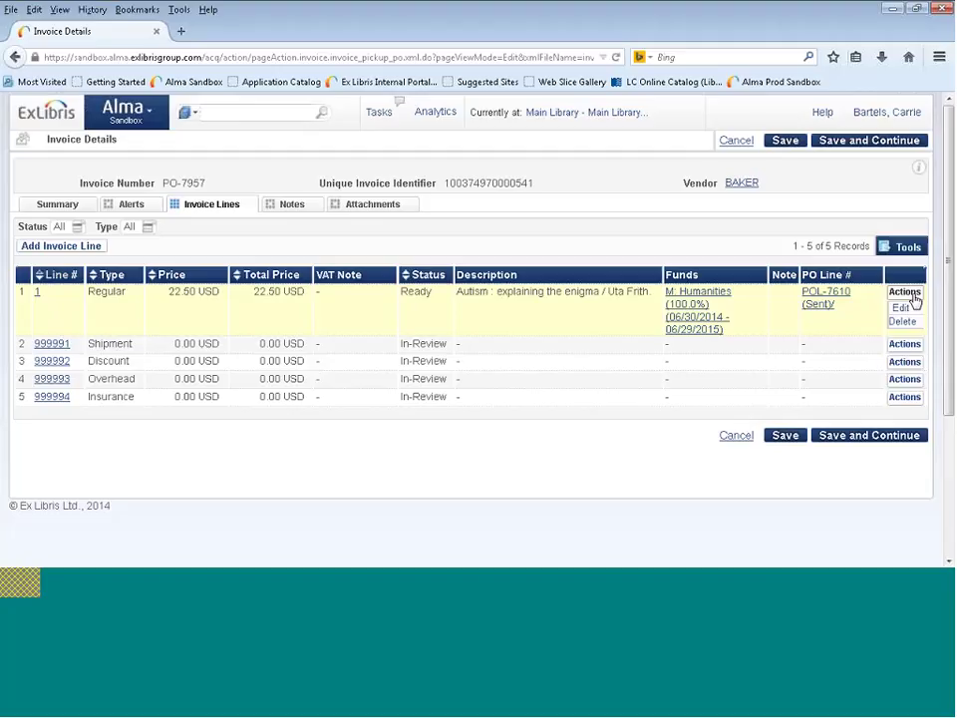
pyautogui.click(902, 296)
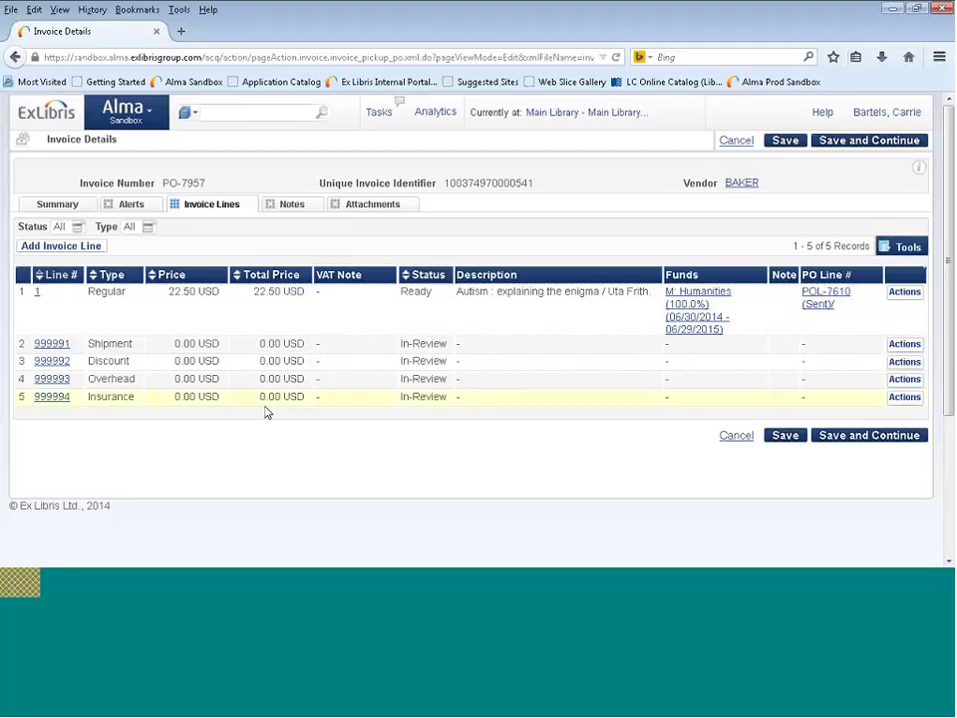
pyautogui.click(58, 206)
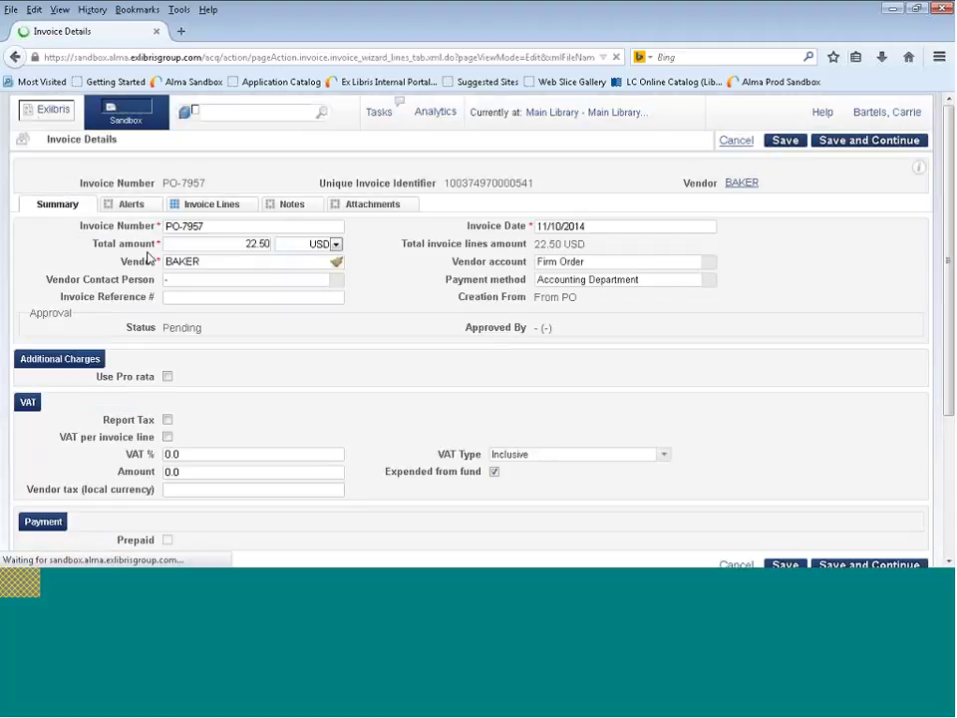
pyautogui.doubleClick(244, 244)
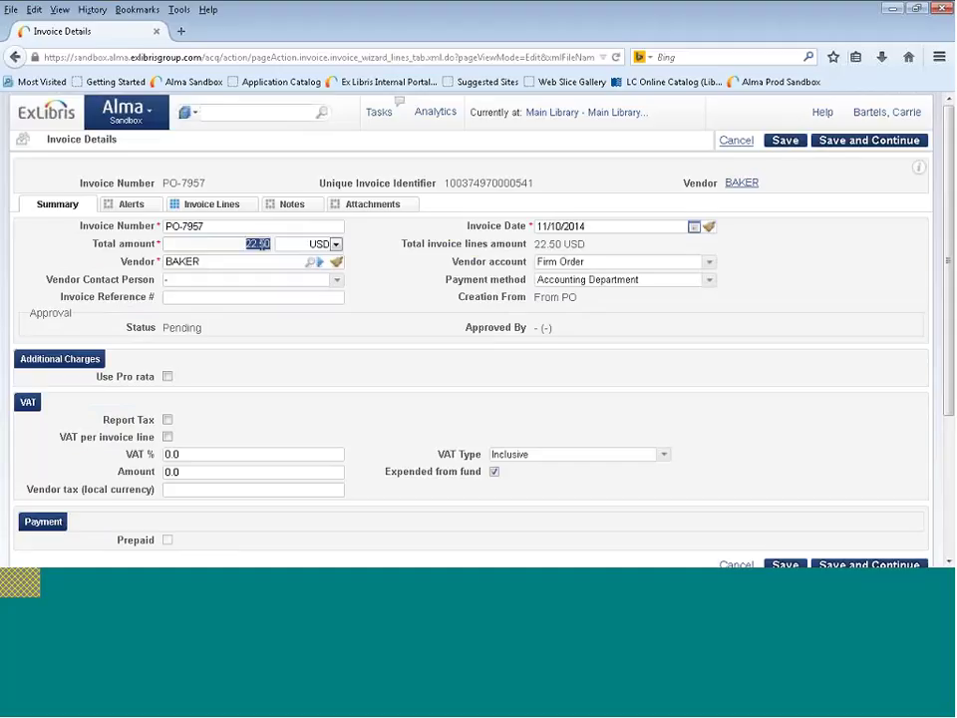
pyautogui.click(244, 245)
pyautogui.click(840, 141)
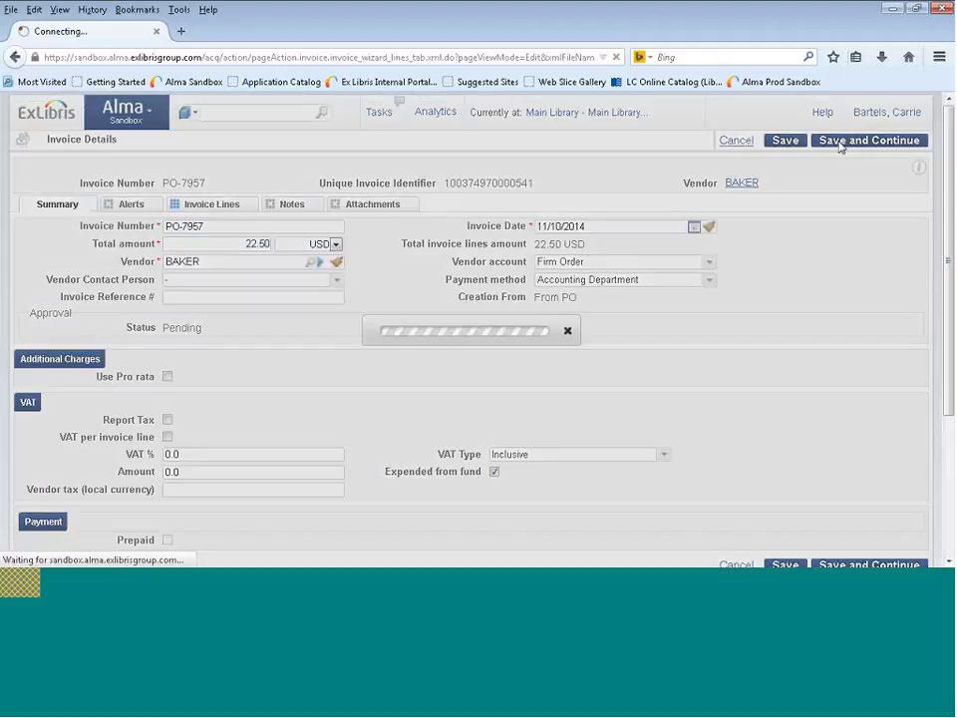
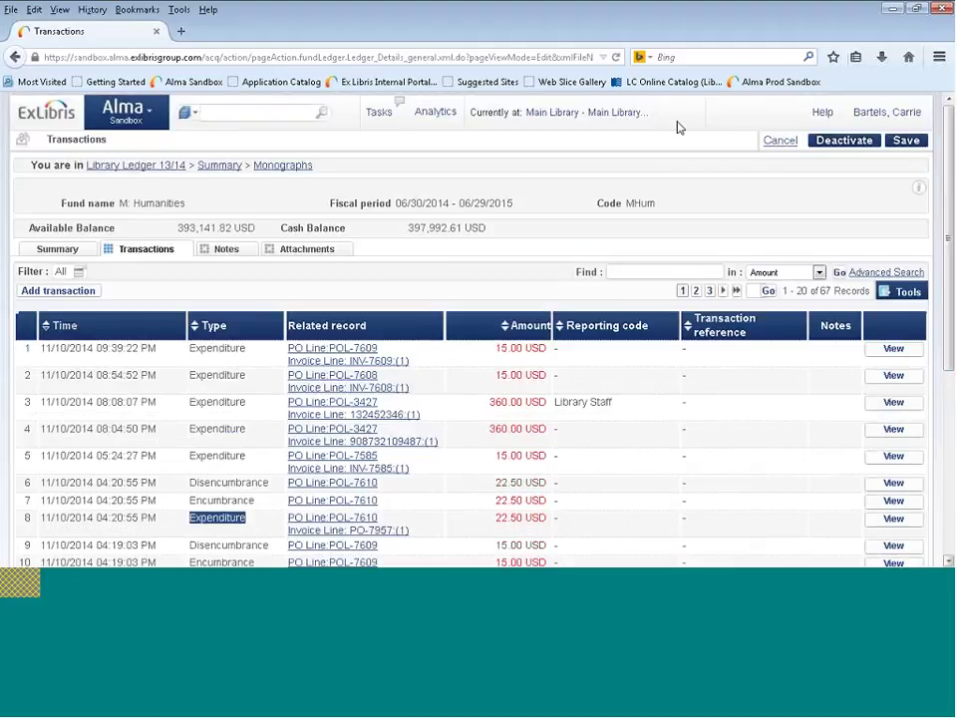
# Step: Open the list of invoices in review and view the alerts for Book Sense invoice fpc283
pyautogui.click(122, 118)
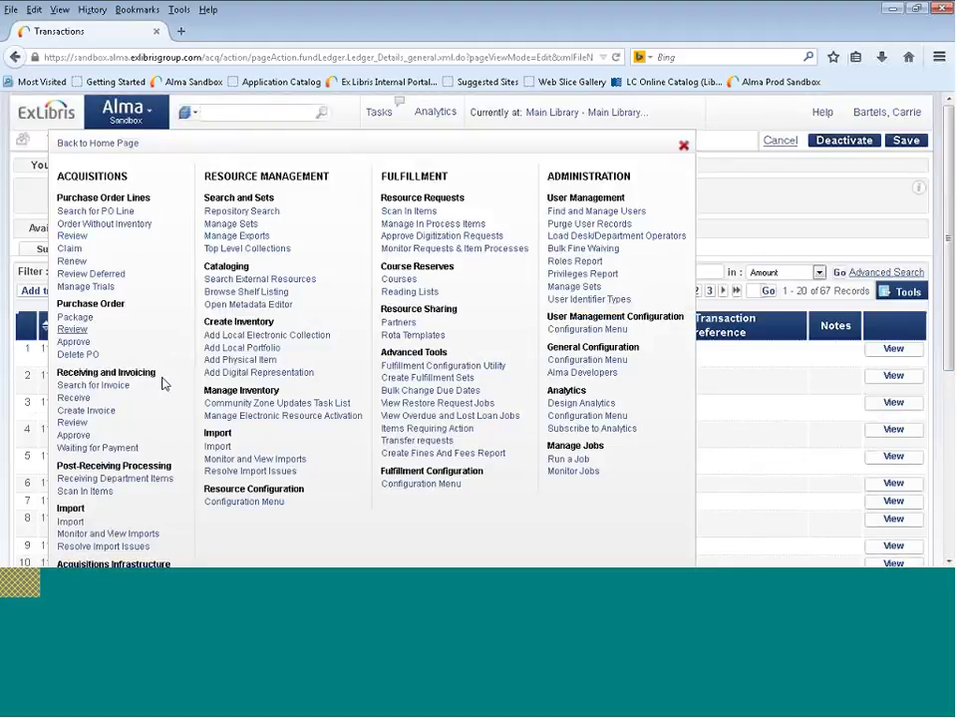
pyautogui.click(73, 425)
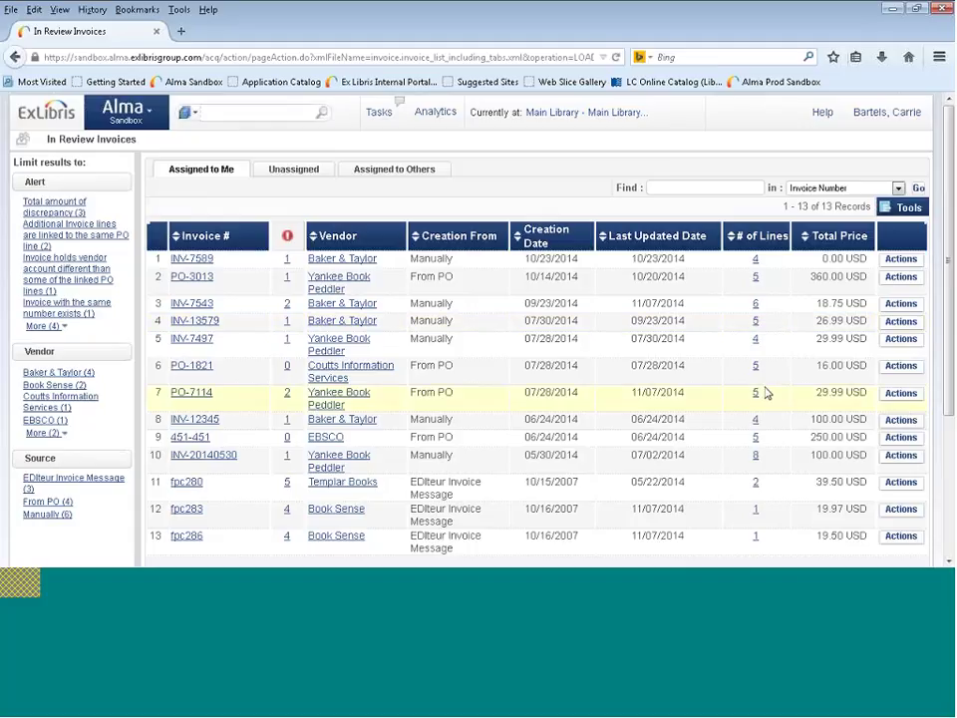
pyautogui.click(902, 278)
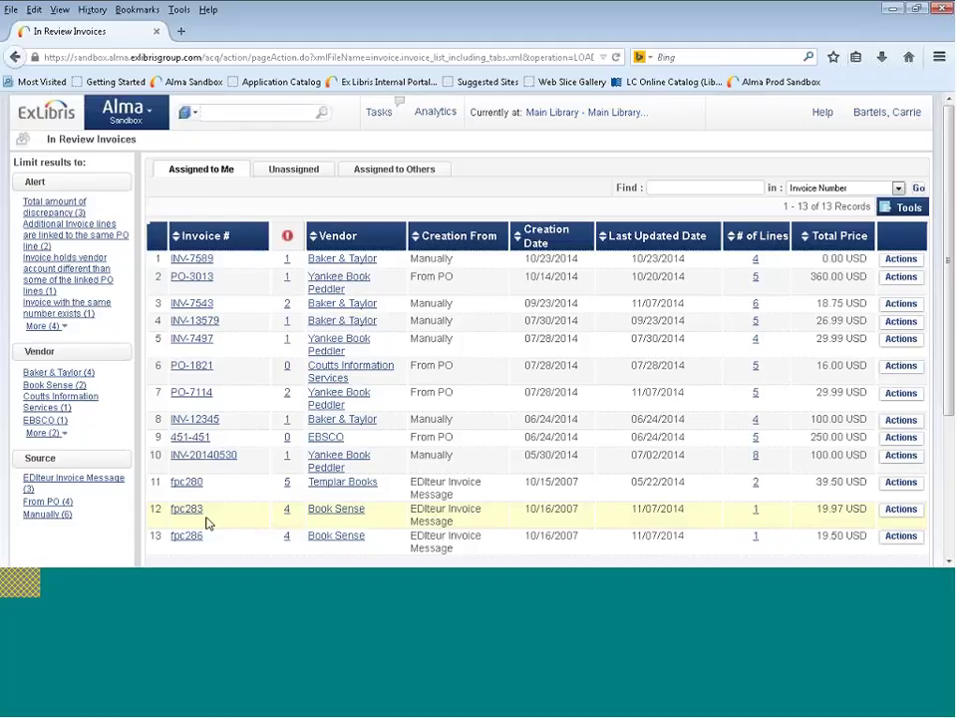
pyautogui.click(288, 519)
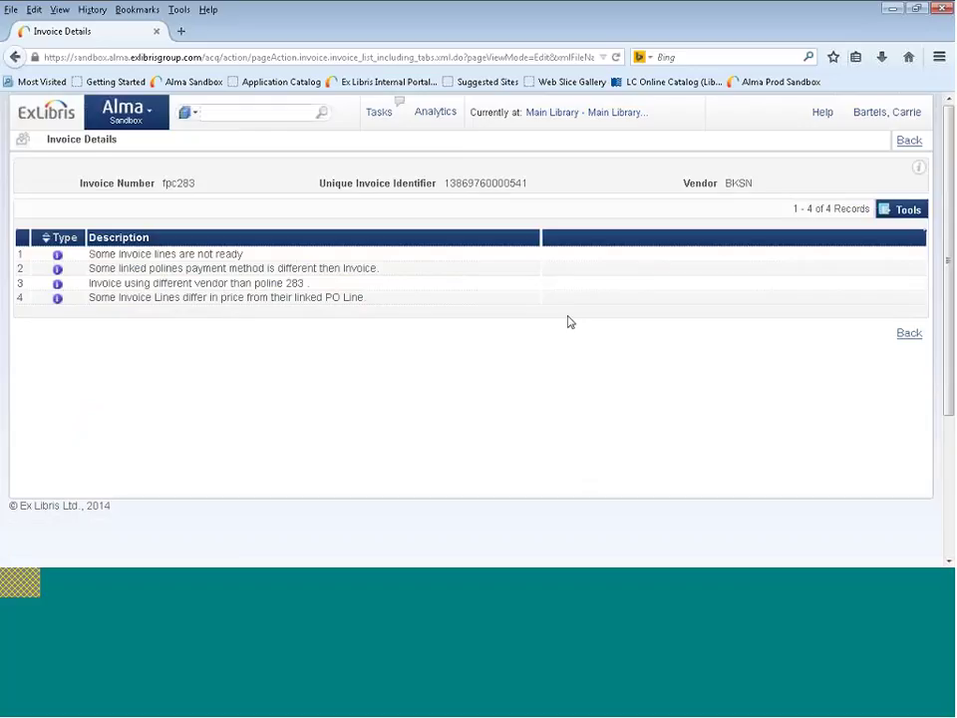
# Step: Return to the in-review invoices, open Book Sense invoice fpc283 for editing, and view its alerts
pyautogui.click(909, 335)
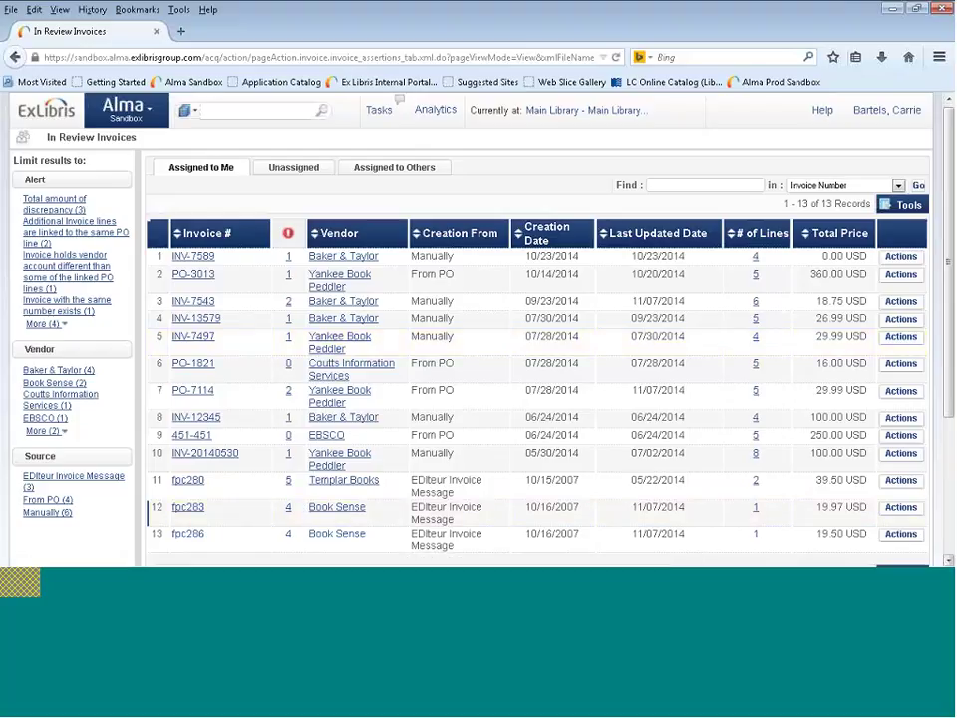
pyautogui.scroll(-2, 949, 404)
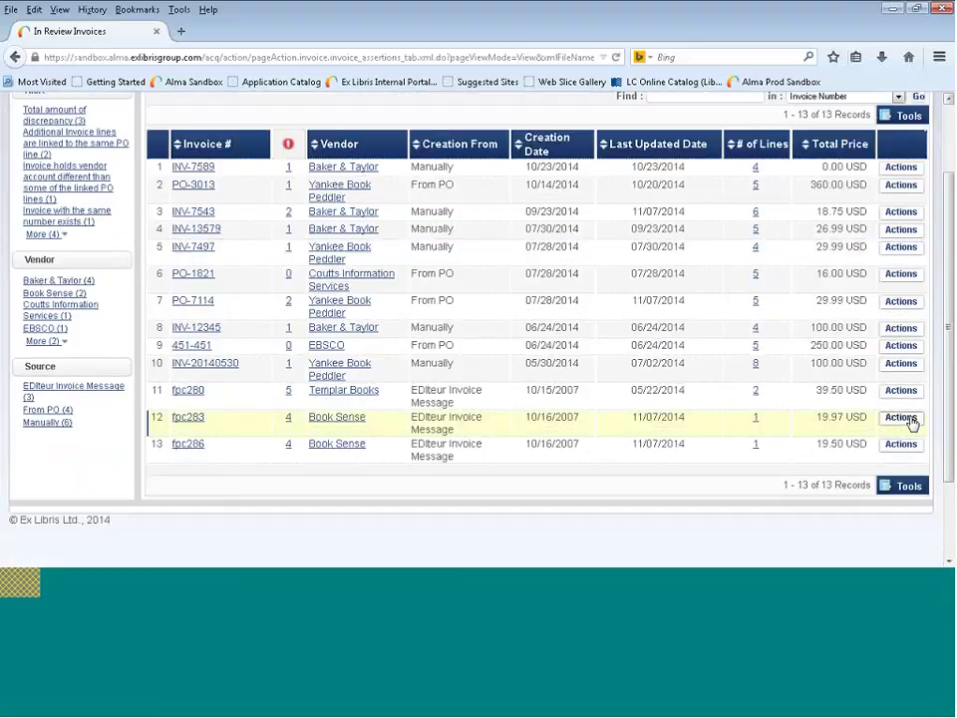
pyautogui.click(907, 419)
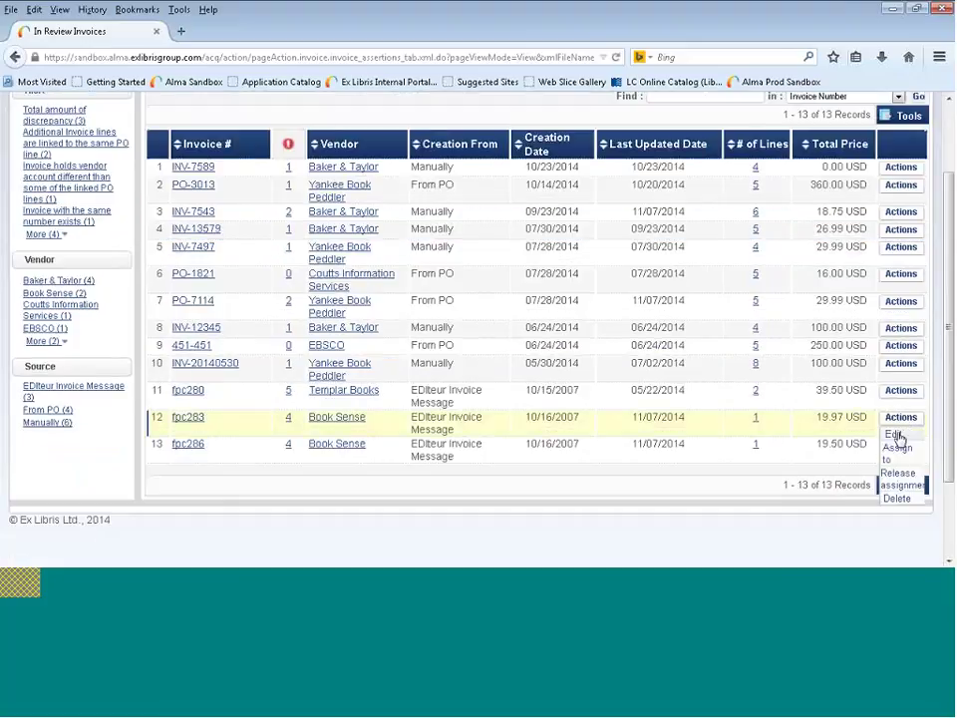
pyautogui.click(896, 437)
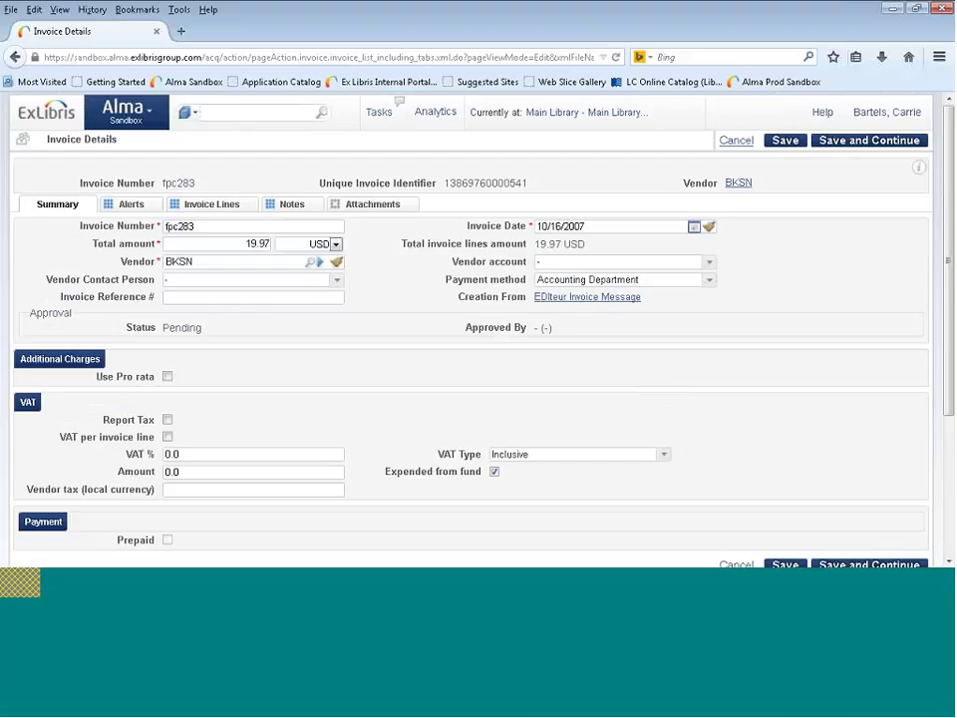
pyautogui.click(127, 206)
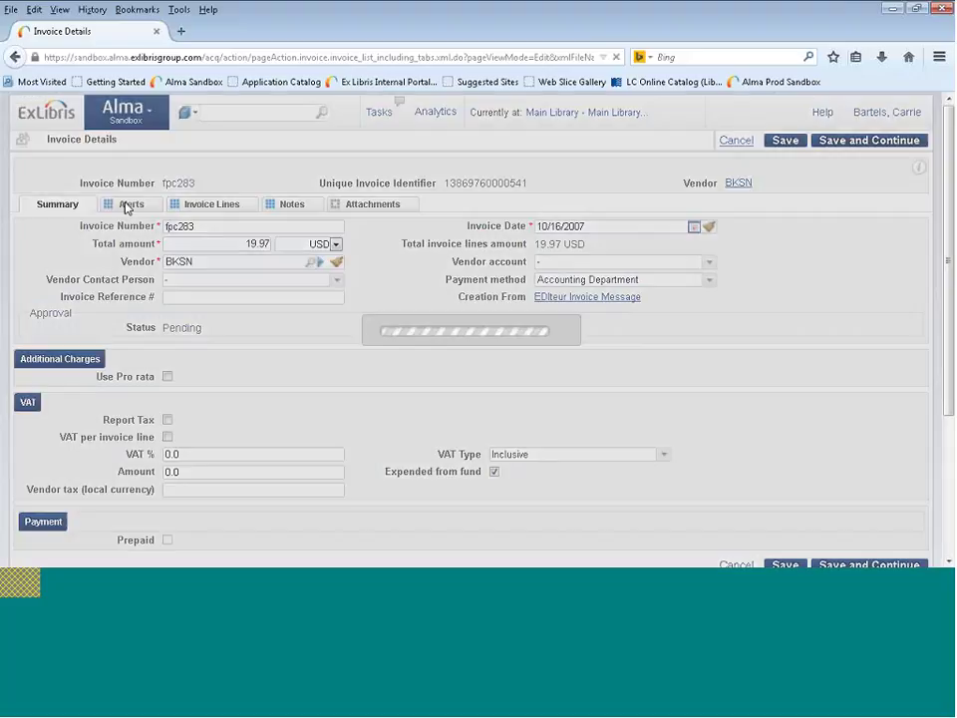
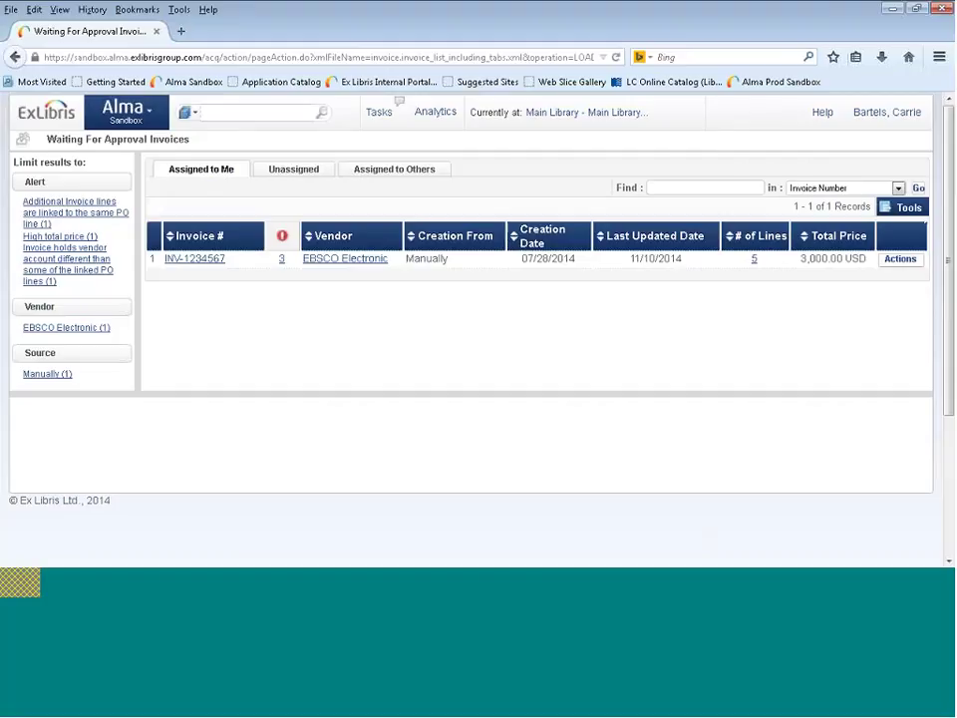
# Step: Check the available actions for EBSCO Electronic invoice INV-1234567 awaiting approval and open it for editing
pyautogui.click(902, 261)
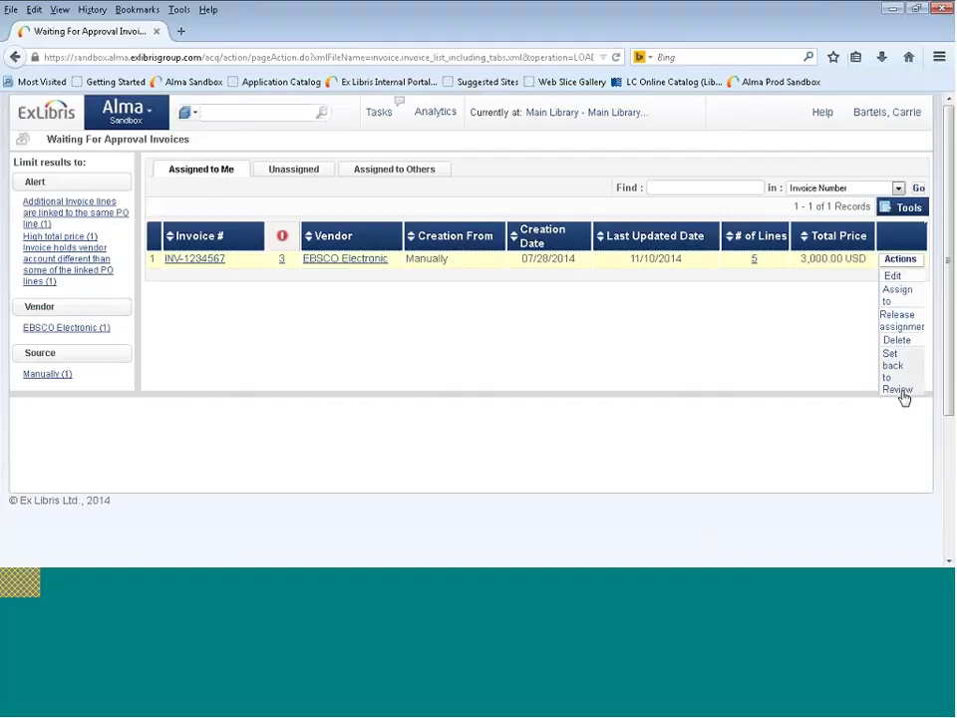
pyautogui.click(910, 276)
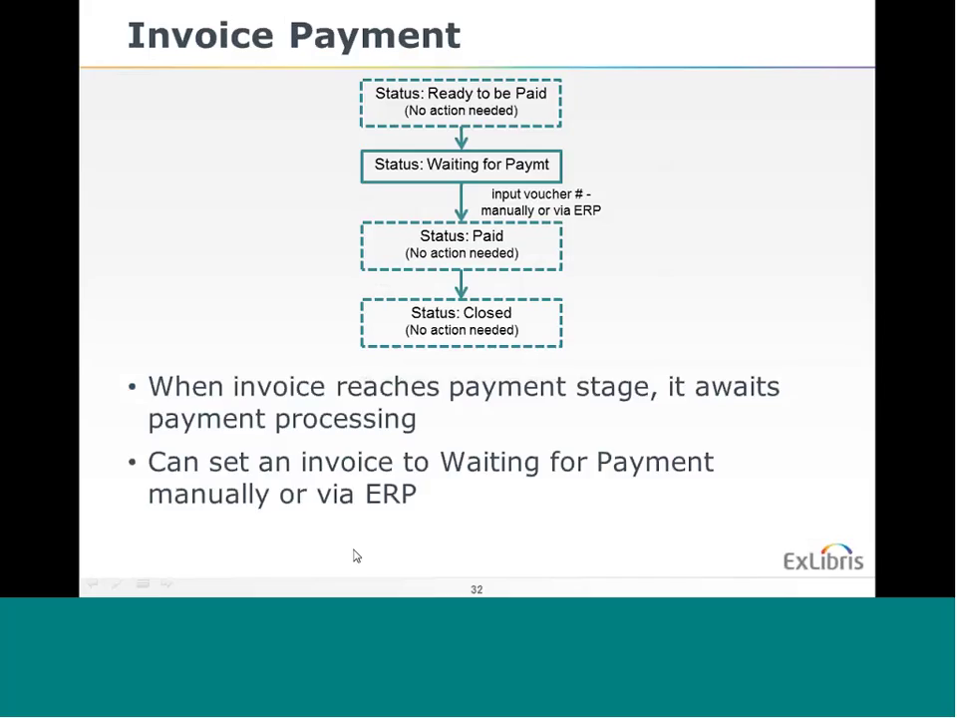
pyautogui.press('Right')
pyautogui.click(356, 556)
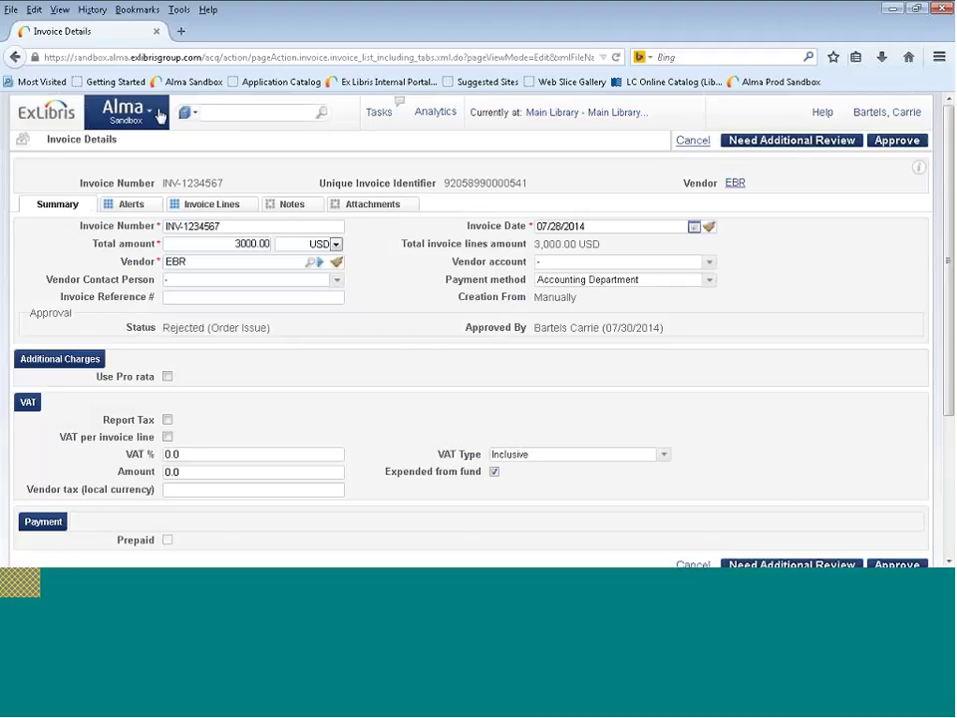
# Step: Open the list of invoices waiting for payment and check which fields it can be searched by
pyautogui.click(152, 118)
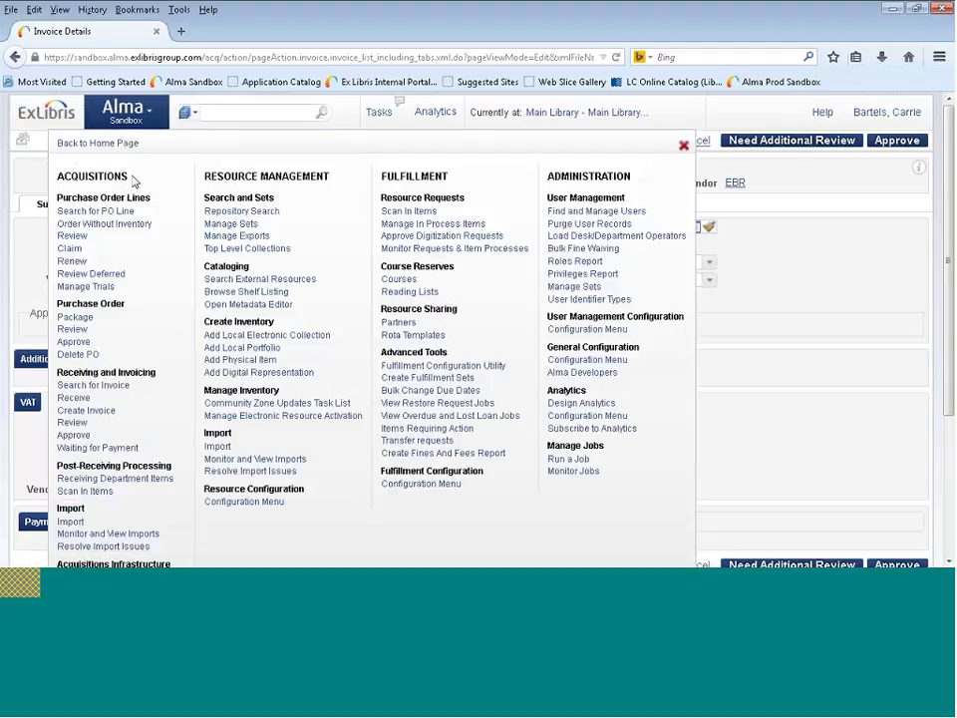
pyautogui.click(109, 450)
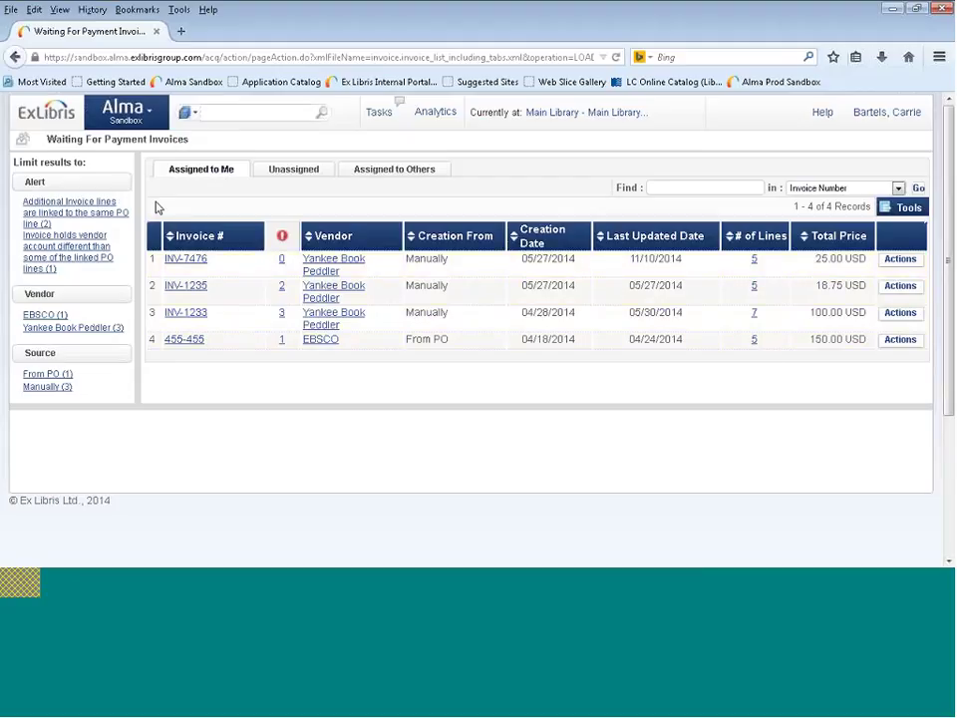
pyautogui.click(659, 192)
pyautogui.click(896, 189)
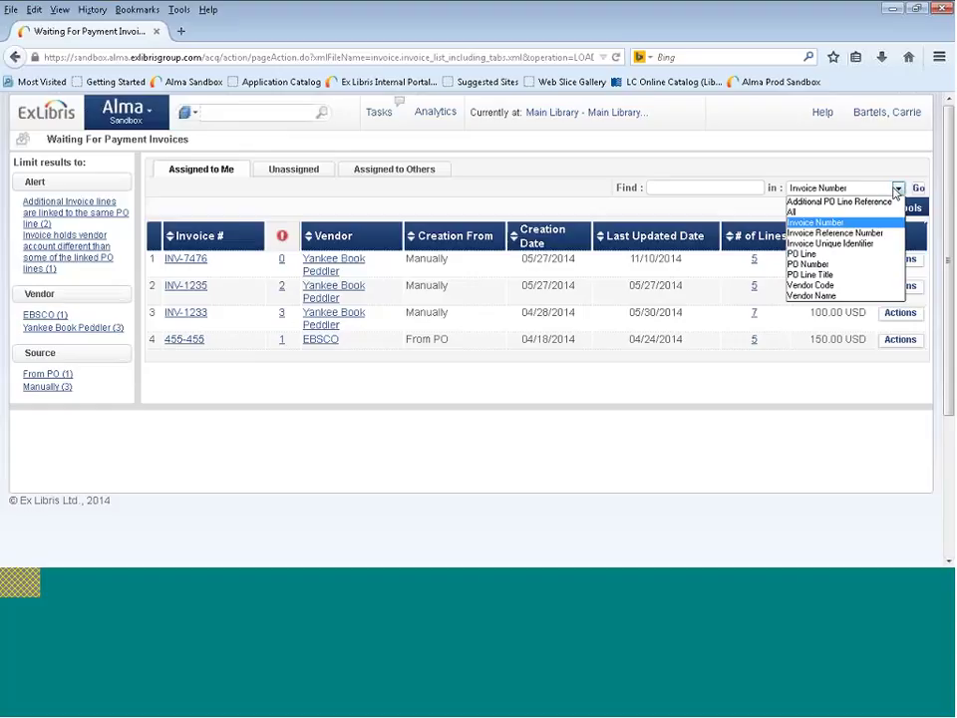
pyautogui.click(897, 191)
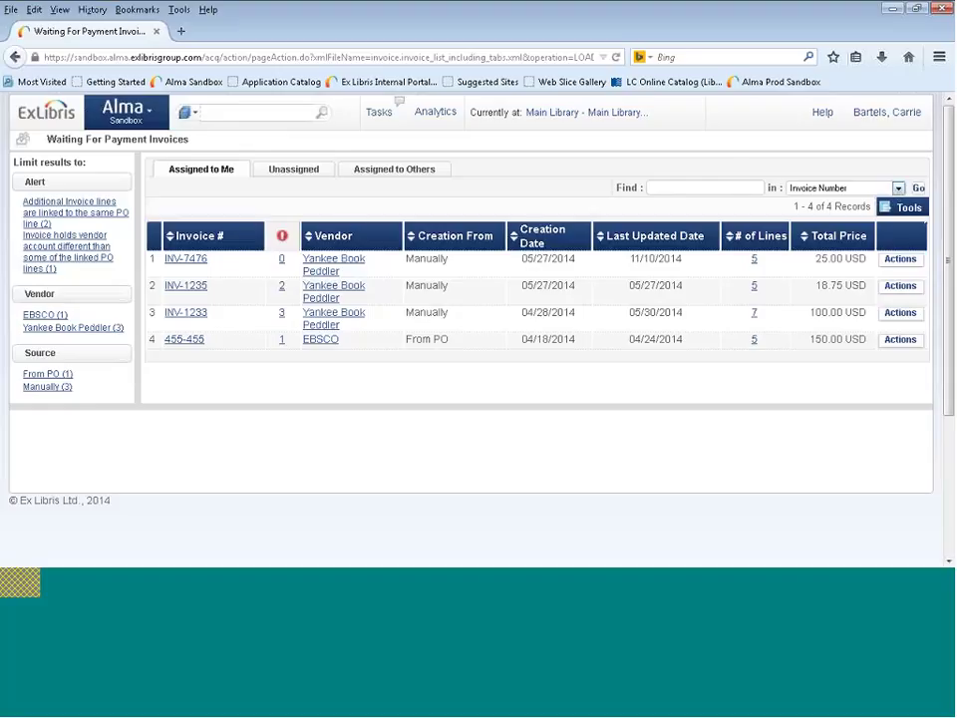
# Step: Open Yankee Book Peddler invoice INV-7476 for editing, set its payment status to Paid, and go to the voucher number
pyautogui.click(907, 262)
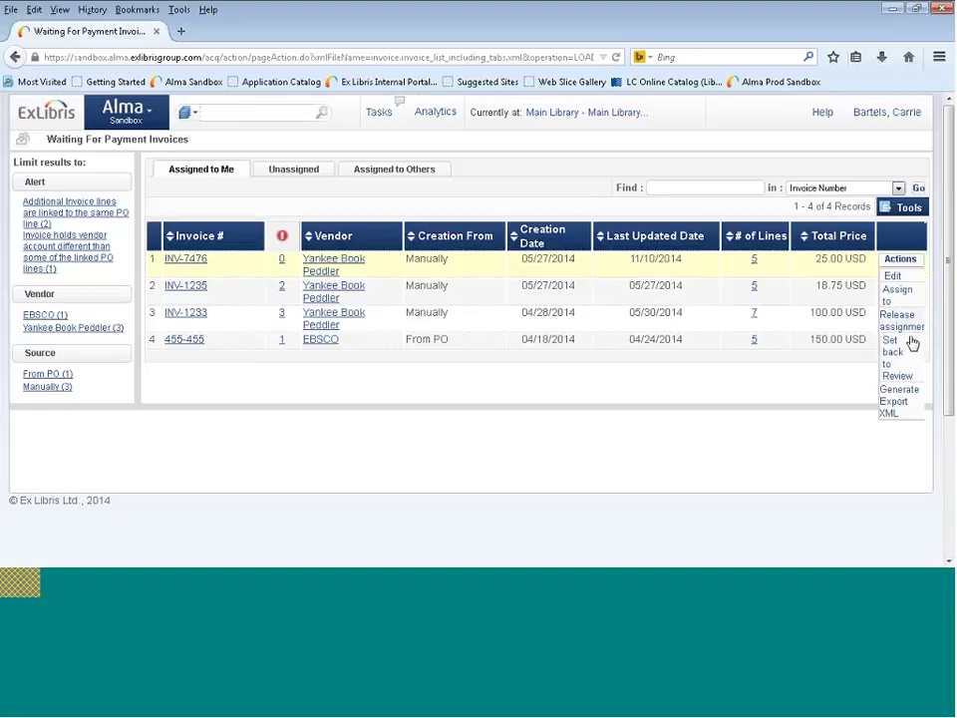
pyautogui.click(894, 278)
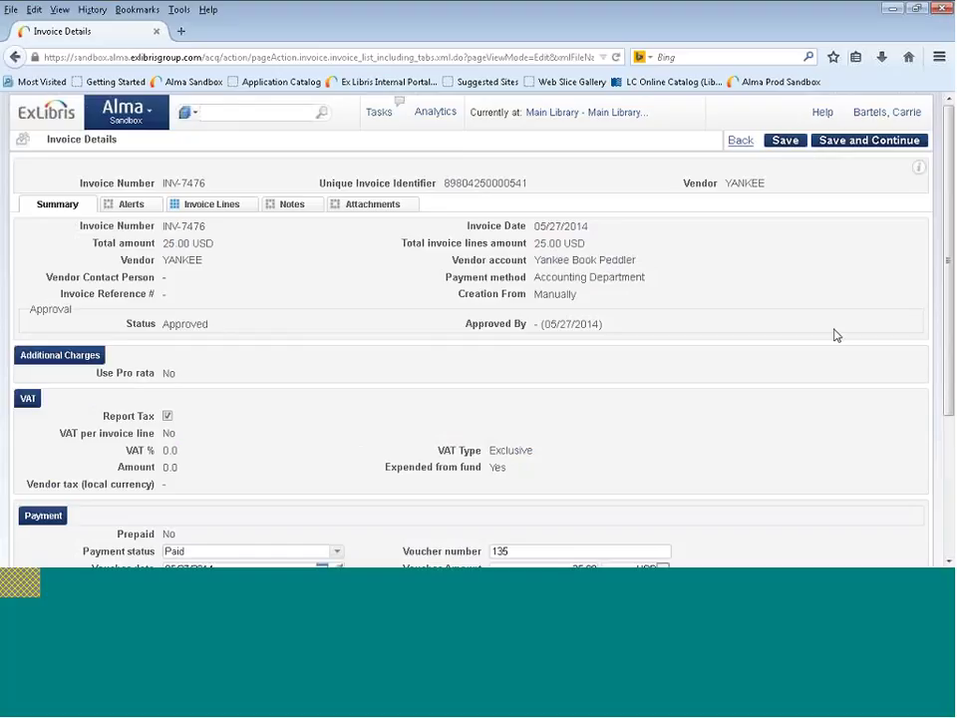
pyautogui.moveTo(942, 353); pyautogui.dragTo(936, 447)
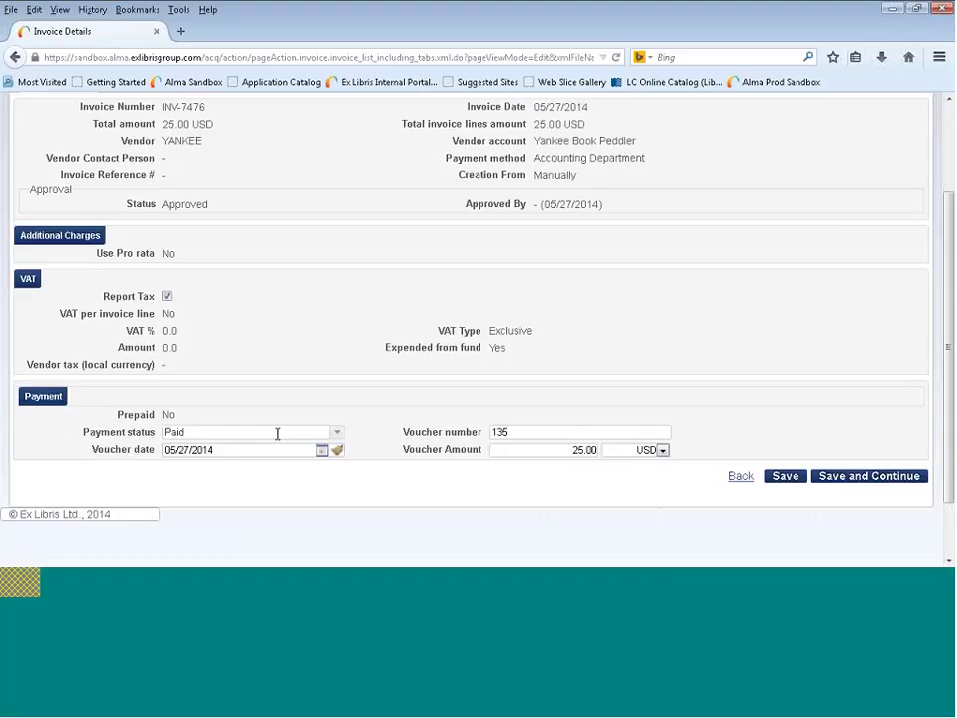
pyautogui.click(336, 432)
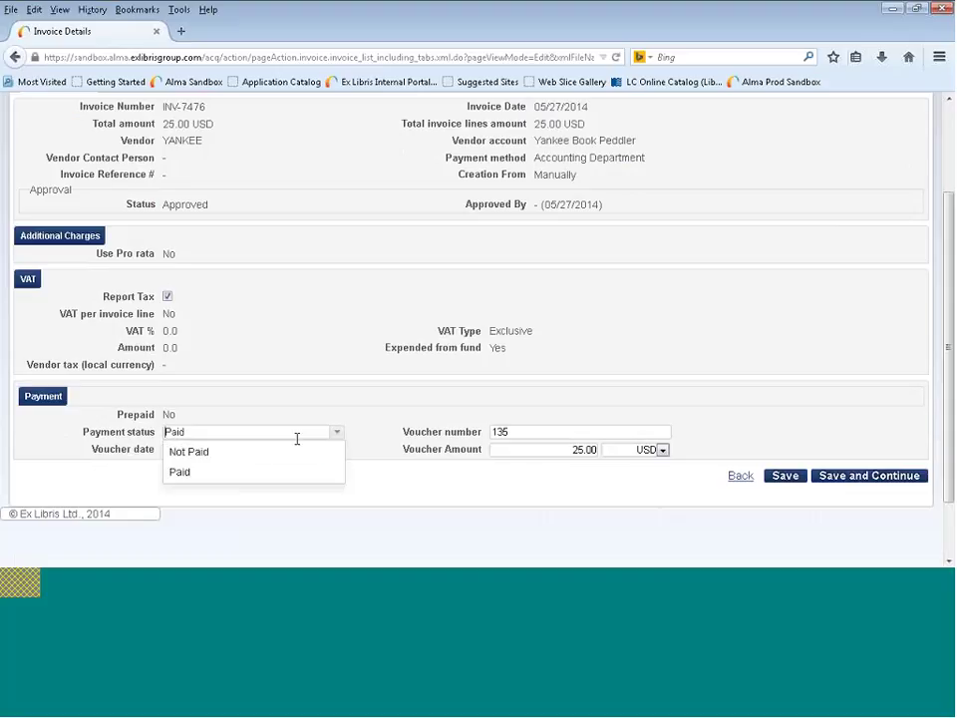
pyautogui.click(202, 472)
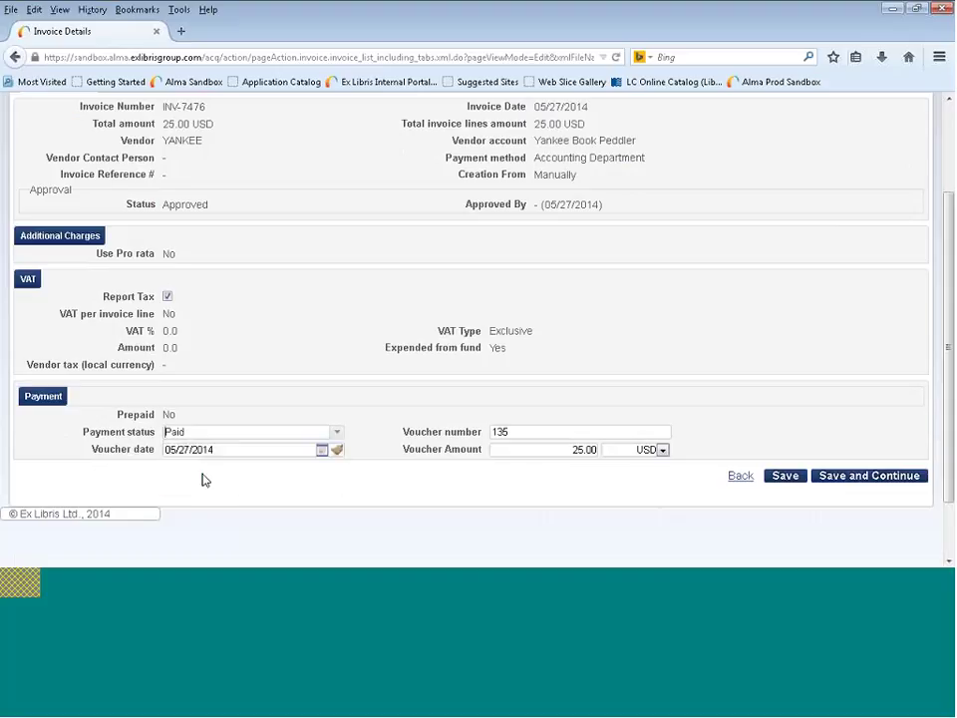
pyautogui.click(542, 431)
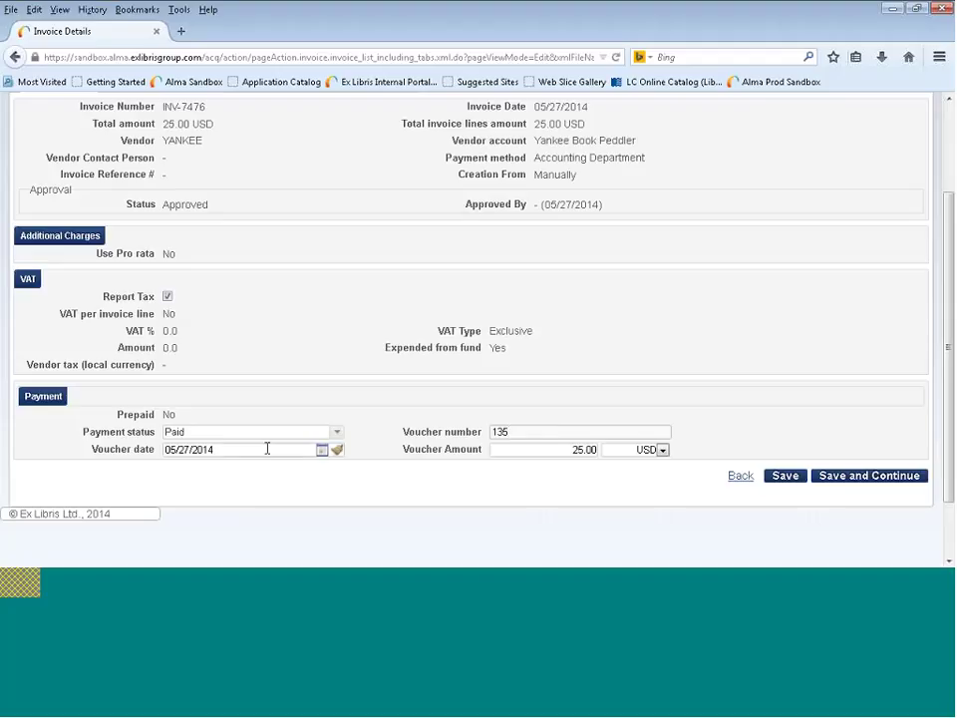